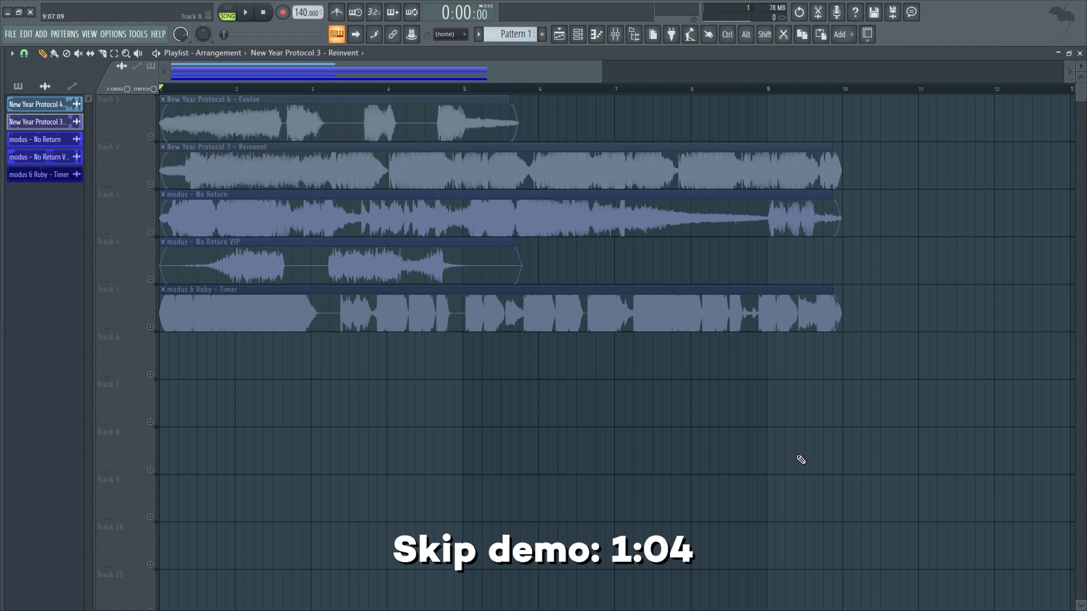
- Solo Track 1 and play the Evolve reference alone, then stop
{"action": "left_click", "coordinate": [150, 138]}
{"action": "key", "text": "space"}
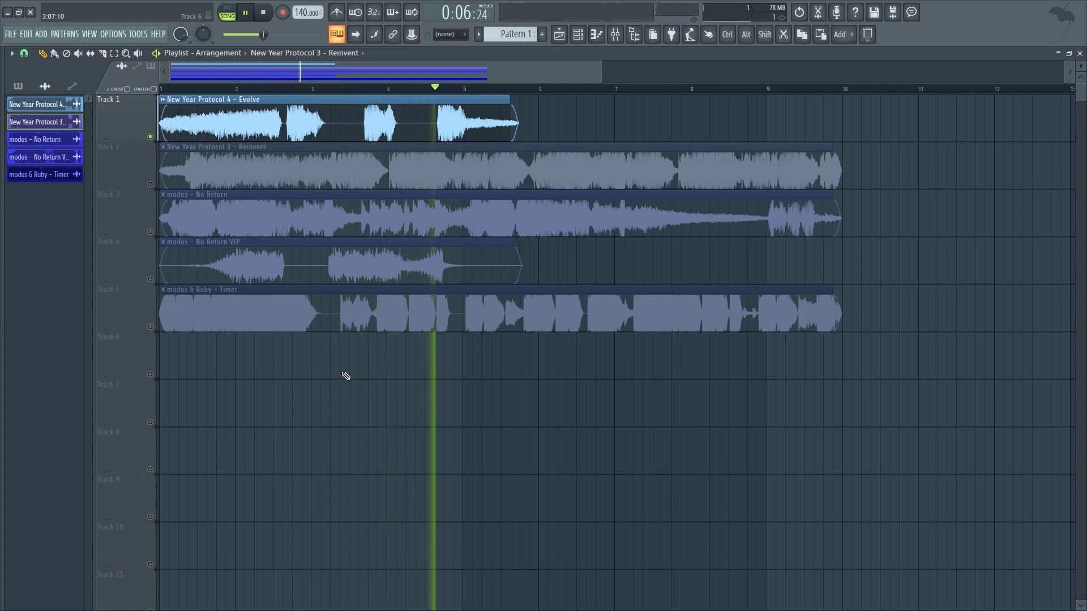
{"action": "key", "text": "space"}
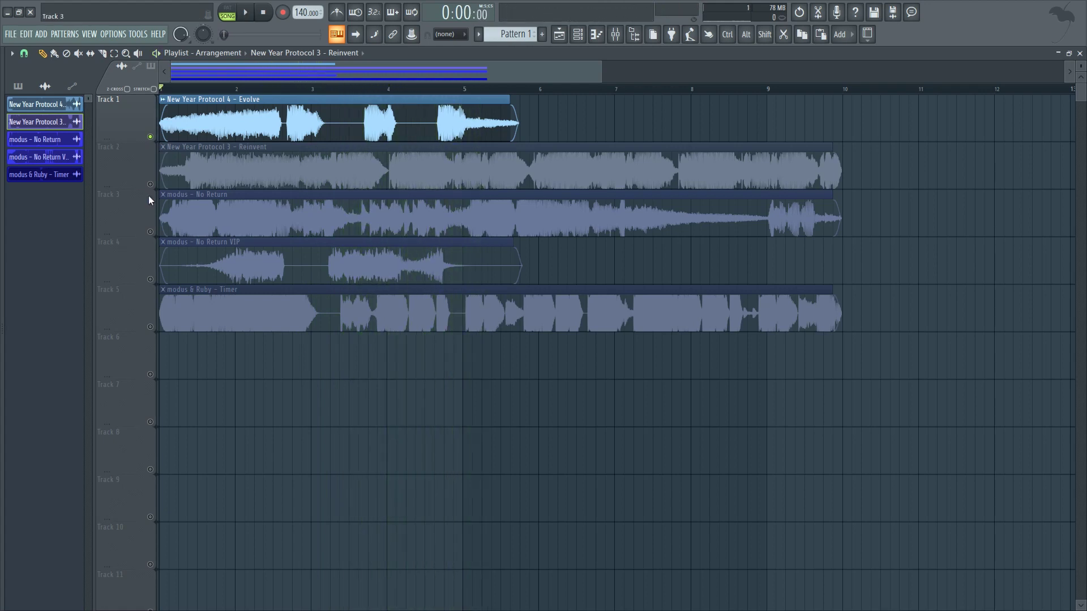
- Solo Track 2's Reinvent reference and play it, then stop
{"action": "right_click", "coordinate": [150, 184]}
{"action": "key", "text": "space"}
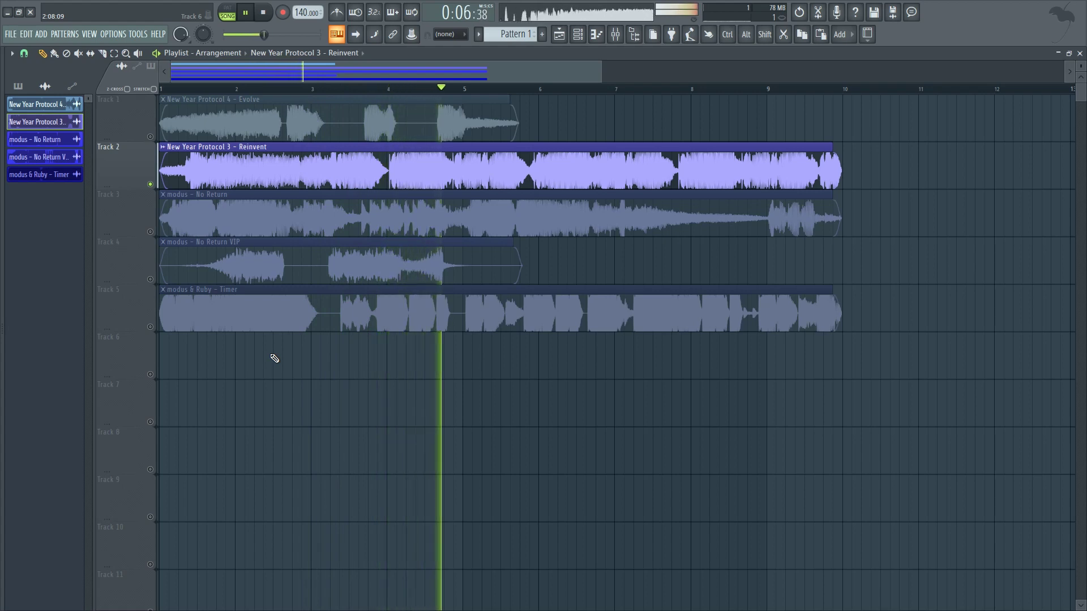
{"action": "key", "text": "space"}
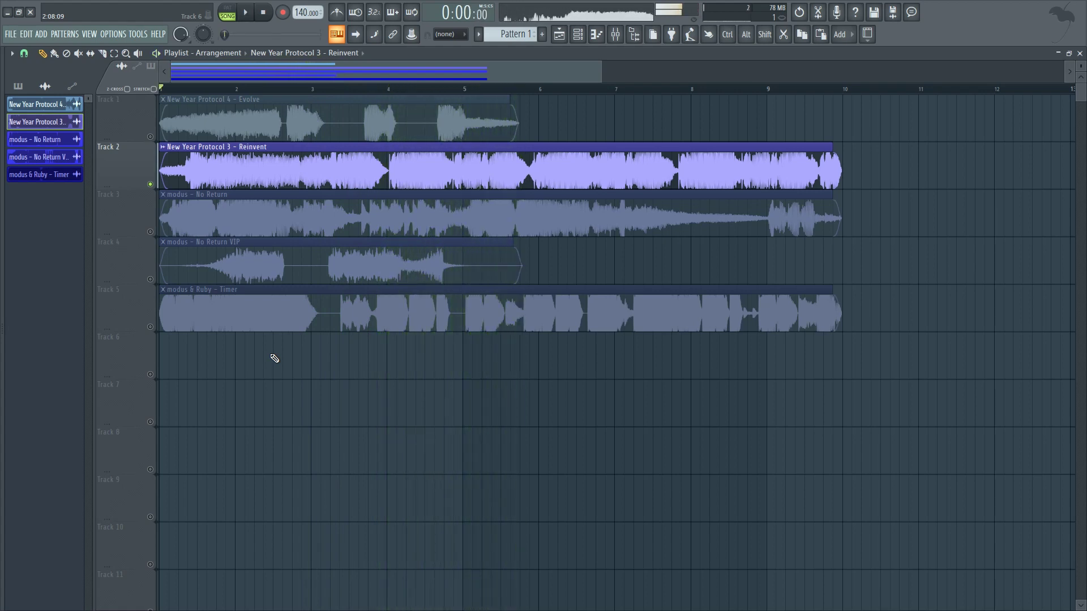
- Audition No Return, No Return VIP and Timer solo in turn, leaving Timer soloed and playing
{"action": "right_click", "coordinate": [151, 232]}
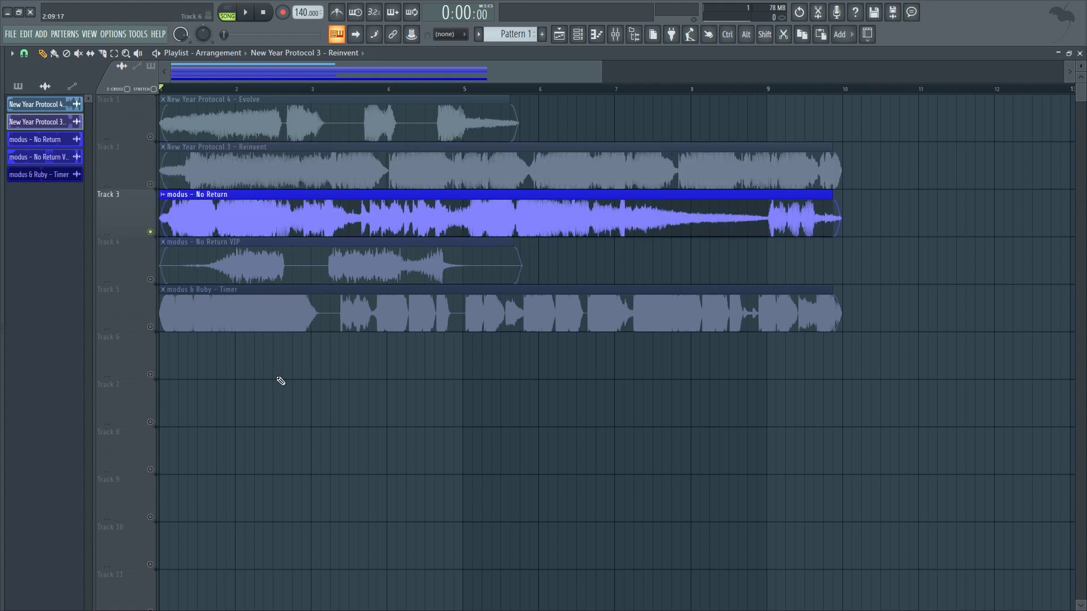
{"action": "key", "text": "space"}
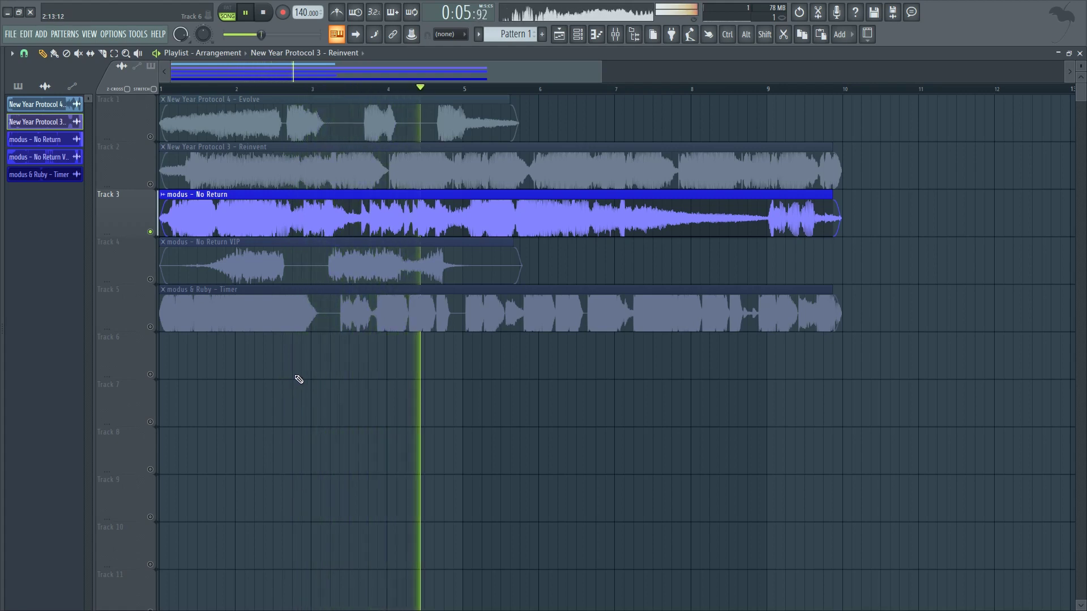
{"action": "key", "text": "space"}
{"action": "right_click", "coordinate": [151, 280]}
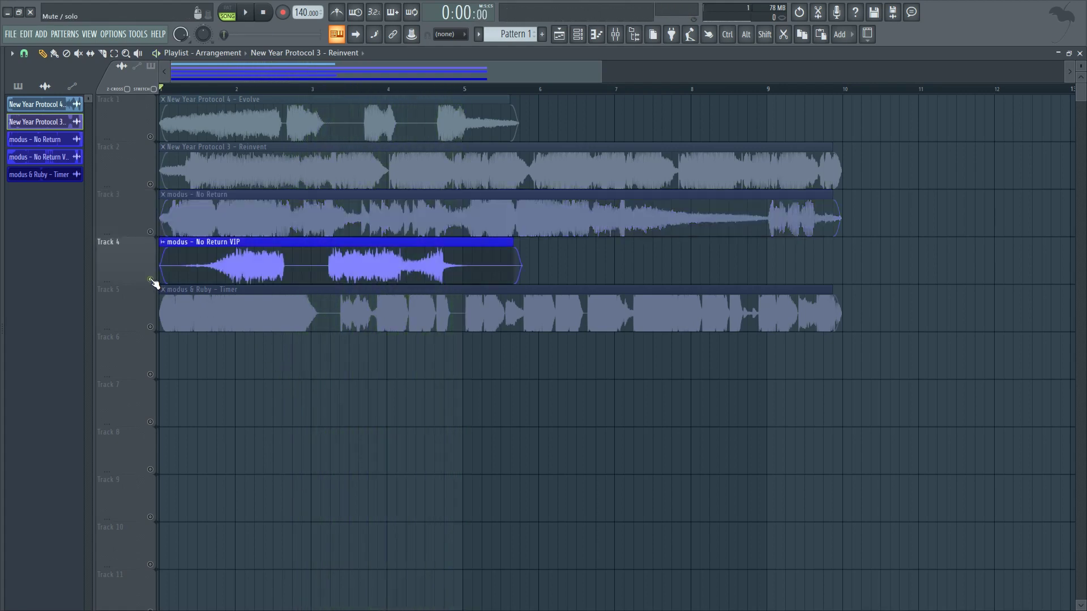
{"action": "key", "text": "space"}
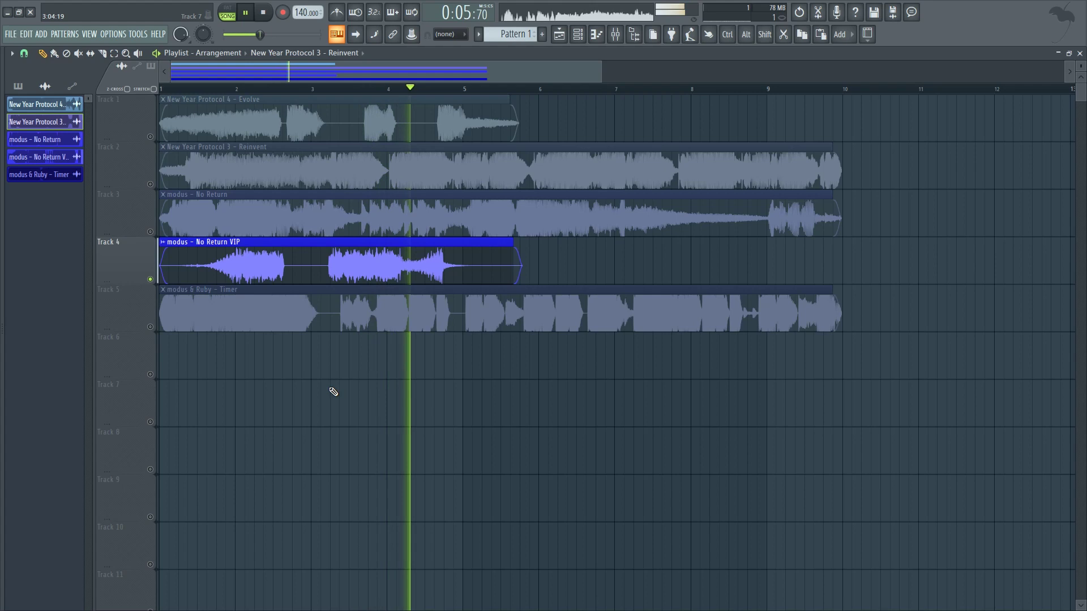
{"action": "key", "text": "space"}
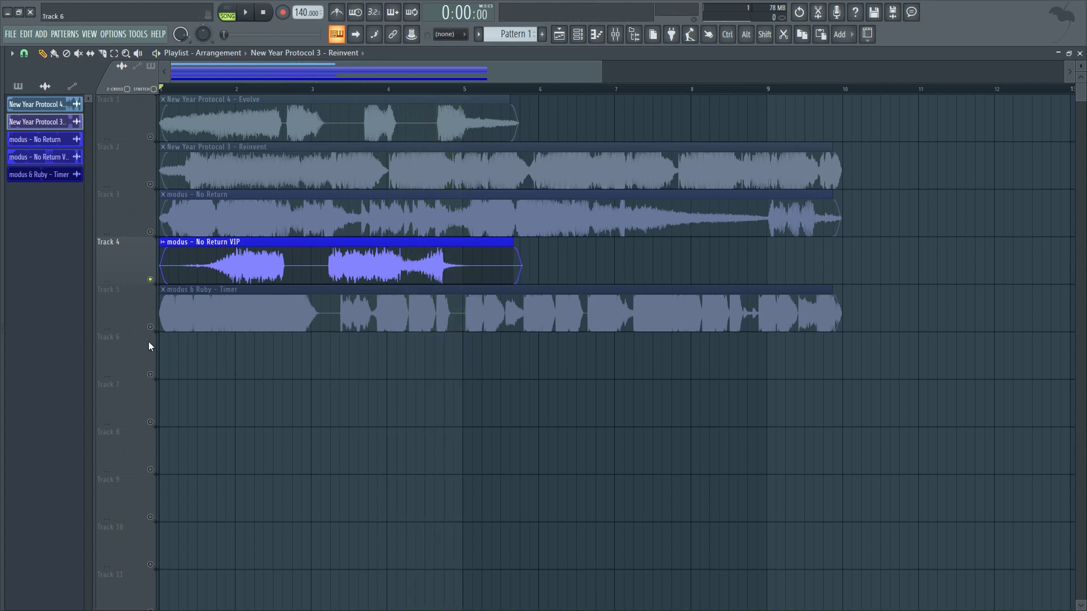
{"action": "left_click", "coordinate": [151, 333]}
{"action": "key", "text": "space"}
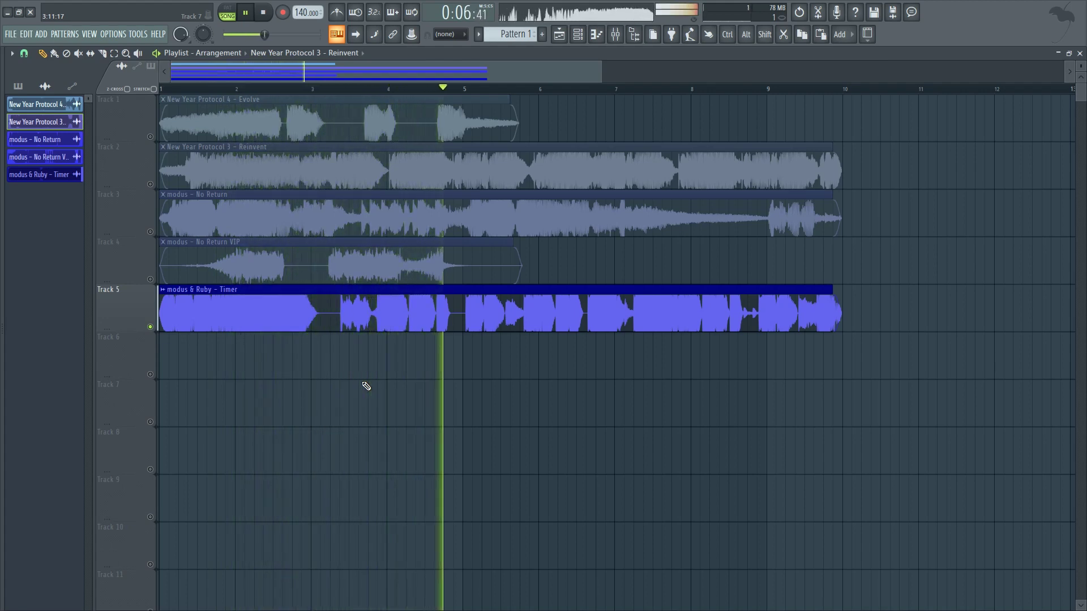
{"action": "key", "text": "space"}
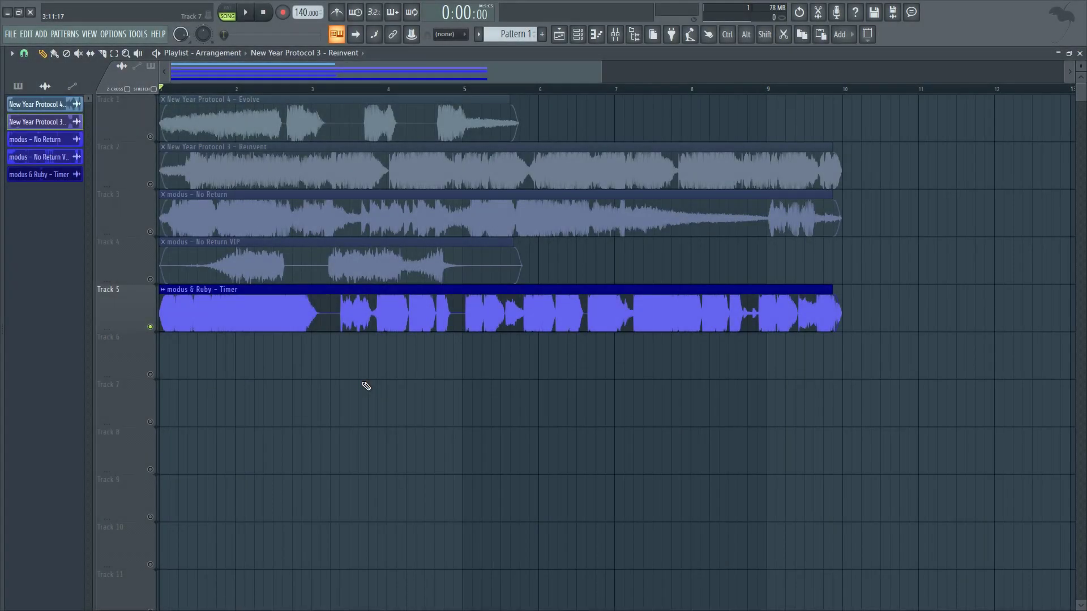
- Load Edison into the Master track's slot 1 and move its window to the centre
{"action": "left_click", "coordinate": [616, 34]}
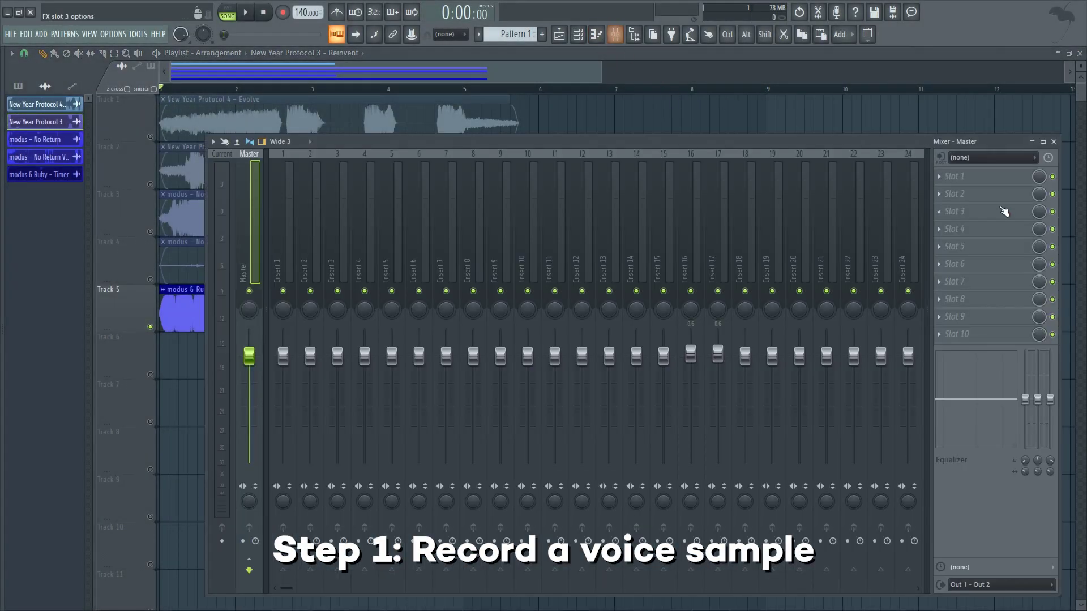
{"action": "left_click", "coordinate": [983, 178]}
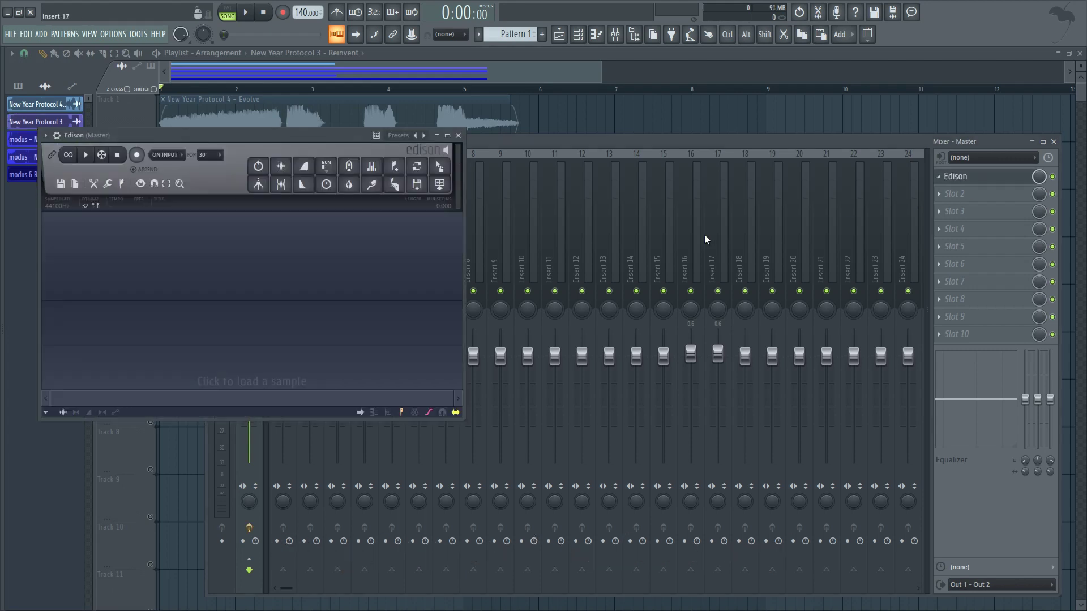
{"action": "left_click_drag", "start_coordinate": [221, 138], "coordinate": [576, 193]}
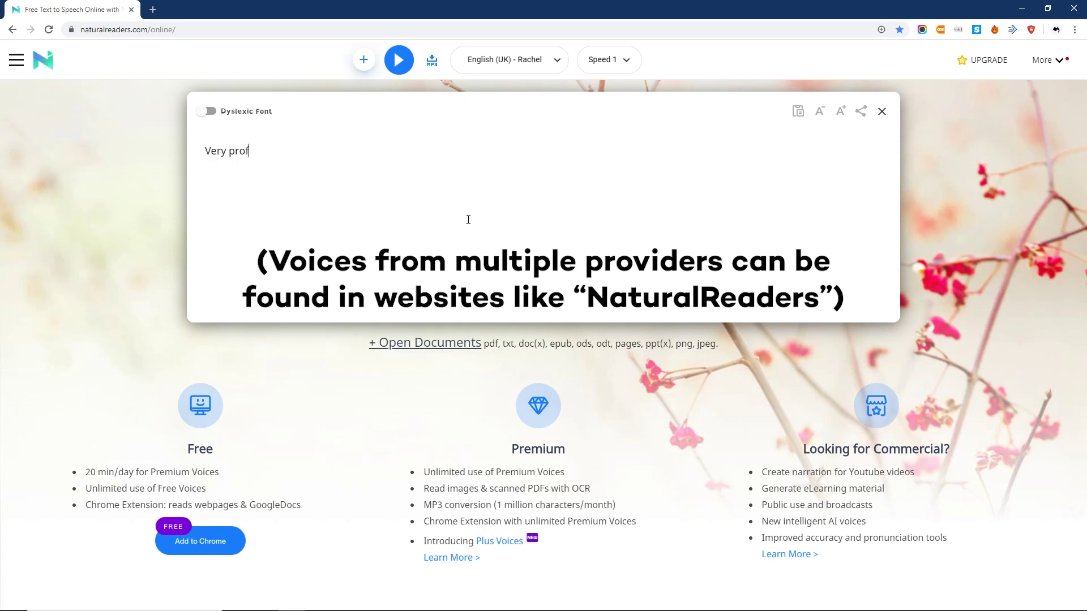
- Finish typing 'Very professional test for a very professional tutorial!' in the NaturalReaders box
{"action": "type", "text": "essional test"}
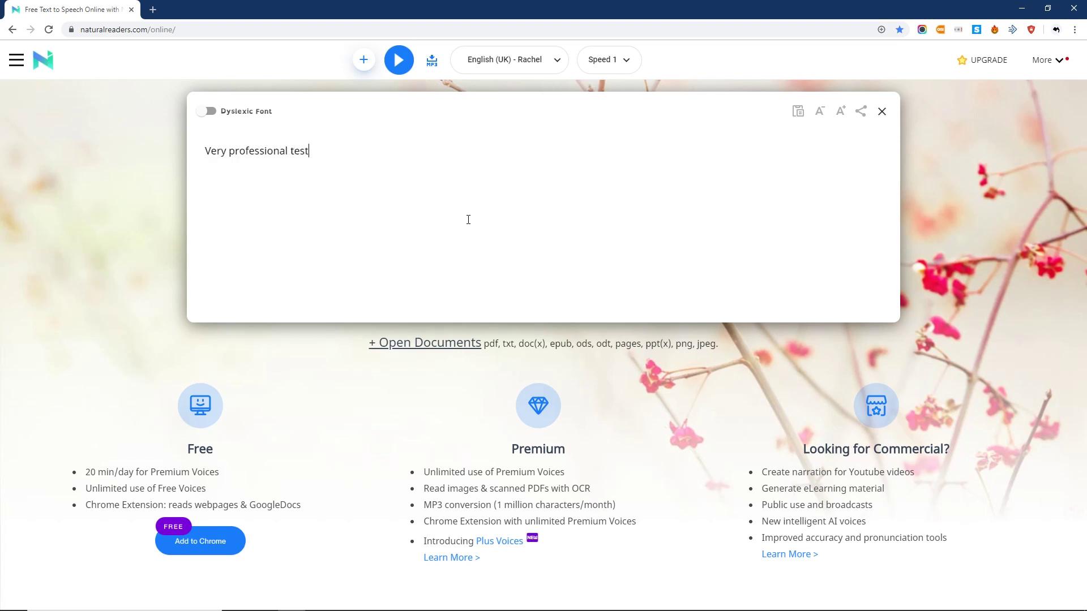
{"action": "type", "text": " for a very professional tutorial!"}
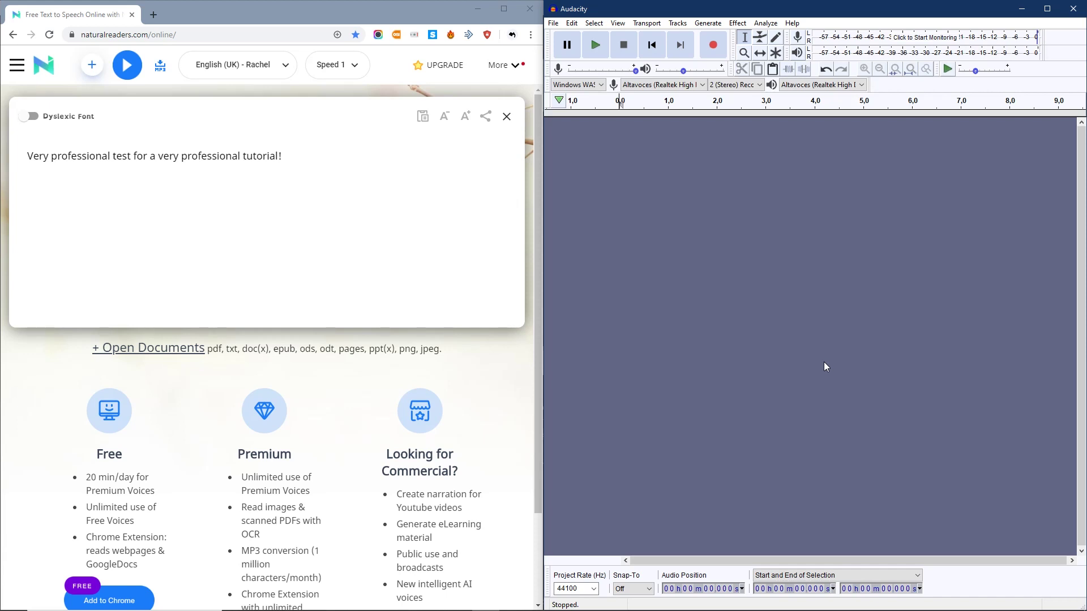
- Record NaturalReaders reading the sentence into Audacity using the Altavoces speakers device
{"action": "left_click", "coordinate": [677, 85]}
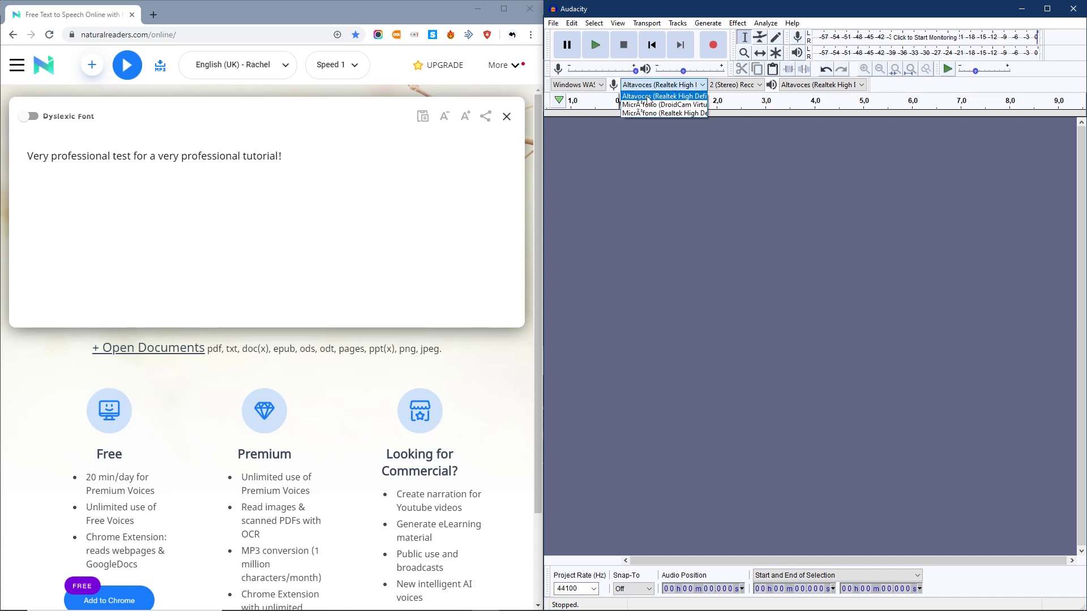
{"action": "left_click", "coordinate": [662, 97]}
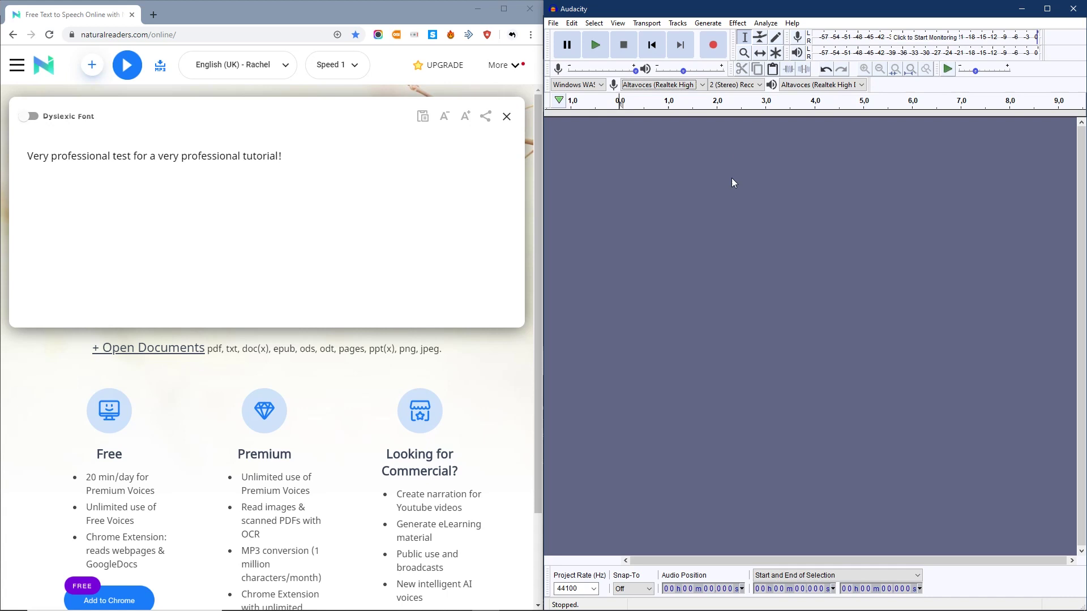
{"action": "left_click", "coordinate": [714, 45]}
{"action": "left_click", "coordinate": [126, 68]}
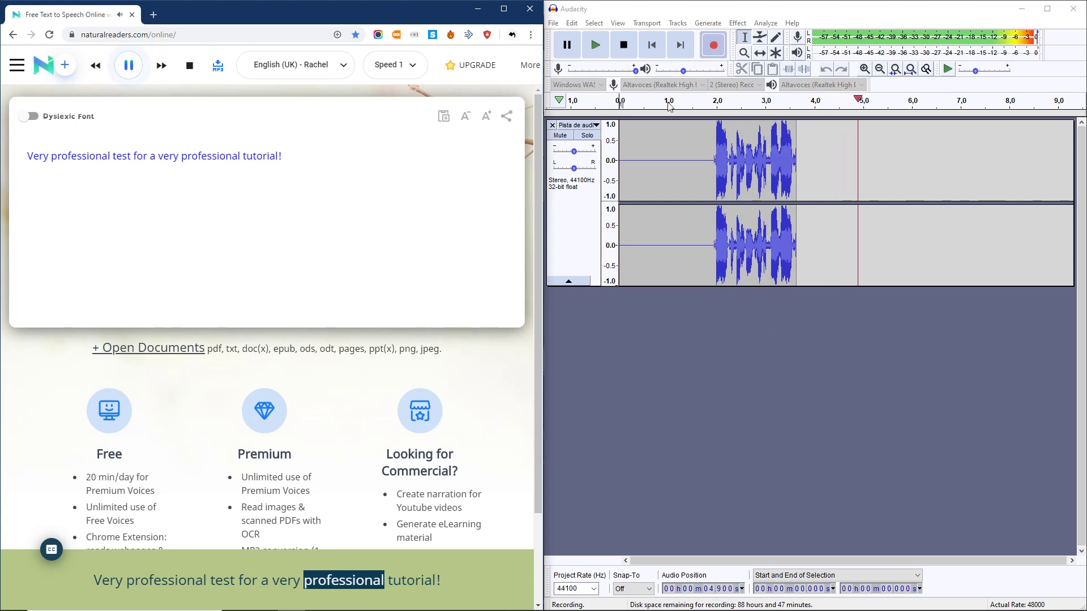
{"action": "left_click", "coordinate": [624, 45]}
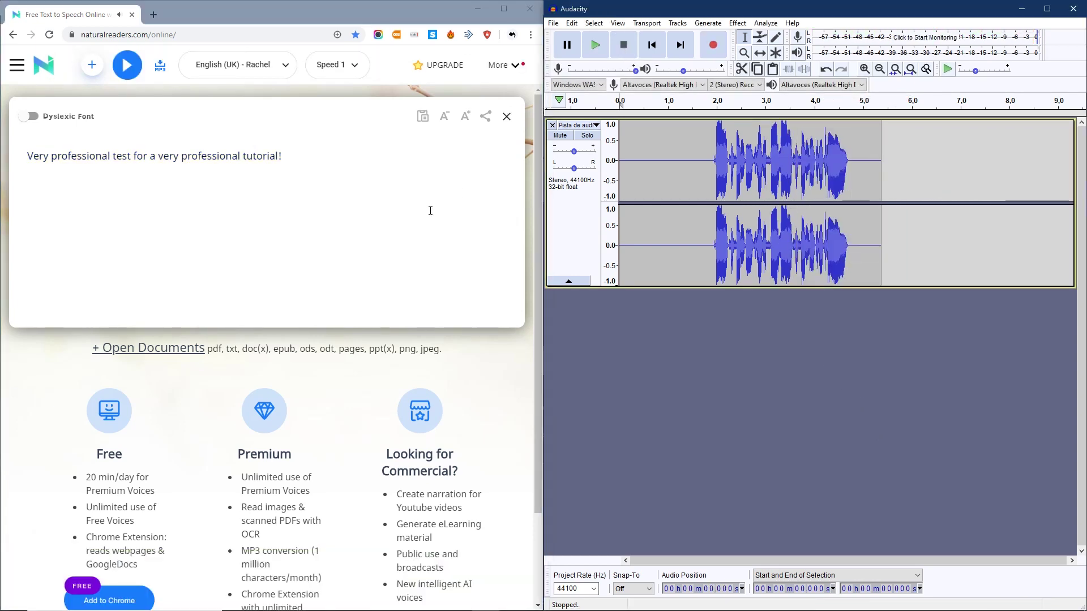
{"action": "left_click", "coordinate": [553, 23]}
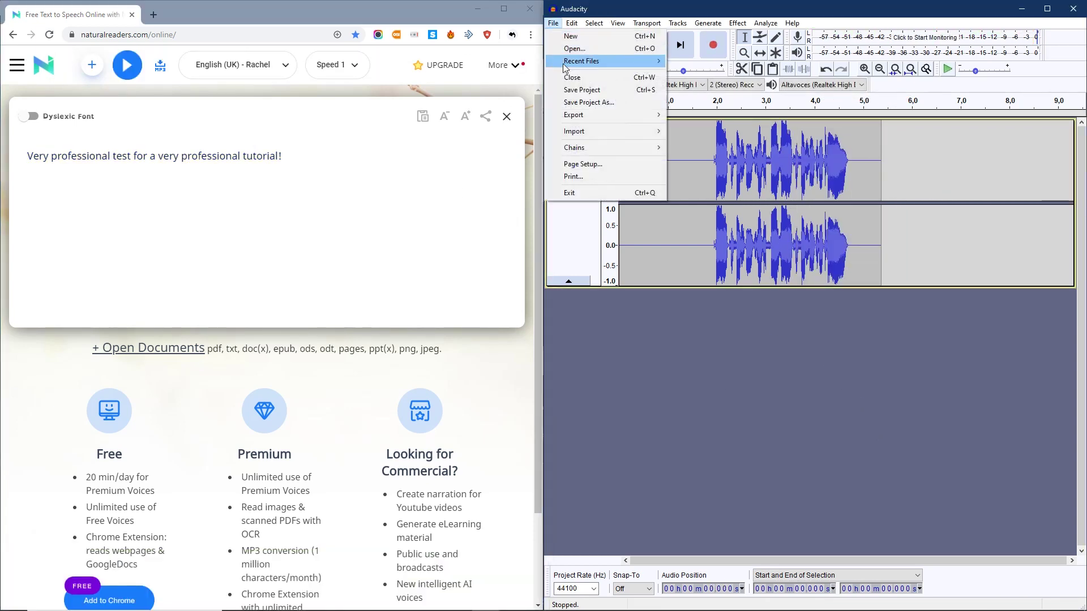
{"action": "mouse_move", "coordinate": [651, 112]}
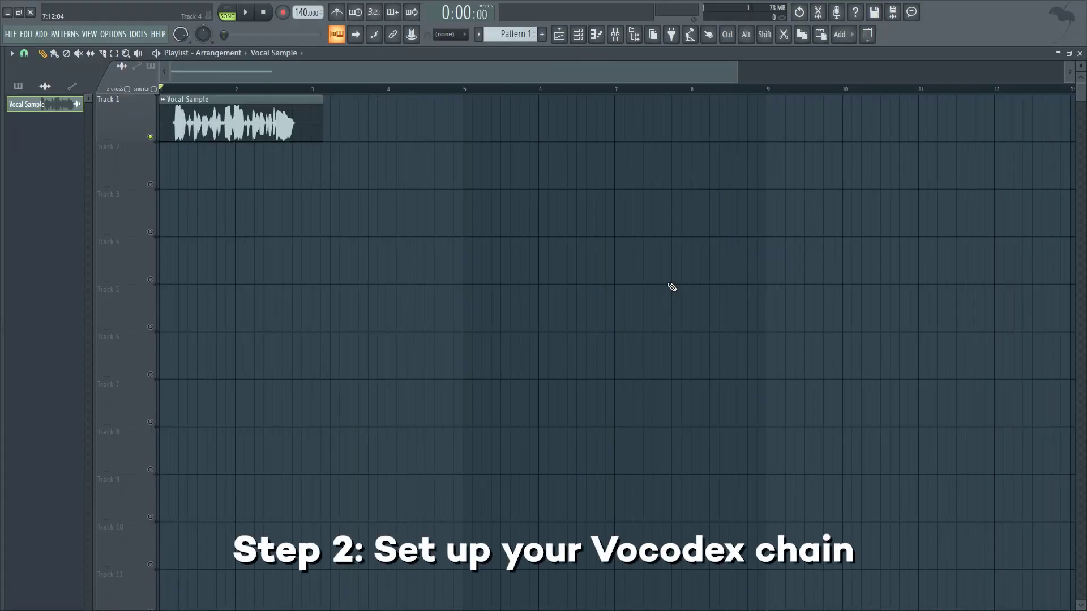
- Zoom the playlist on the Vocal Sample clip and show the mixer
{"action": "scroll", "coordinate": [352, 74], "scroll_direction": "up", "scroll_amount": 3}
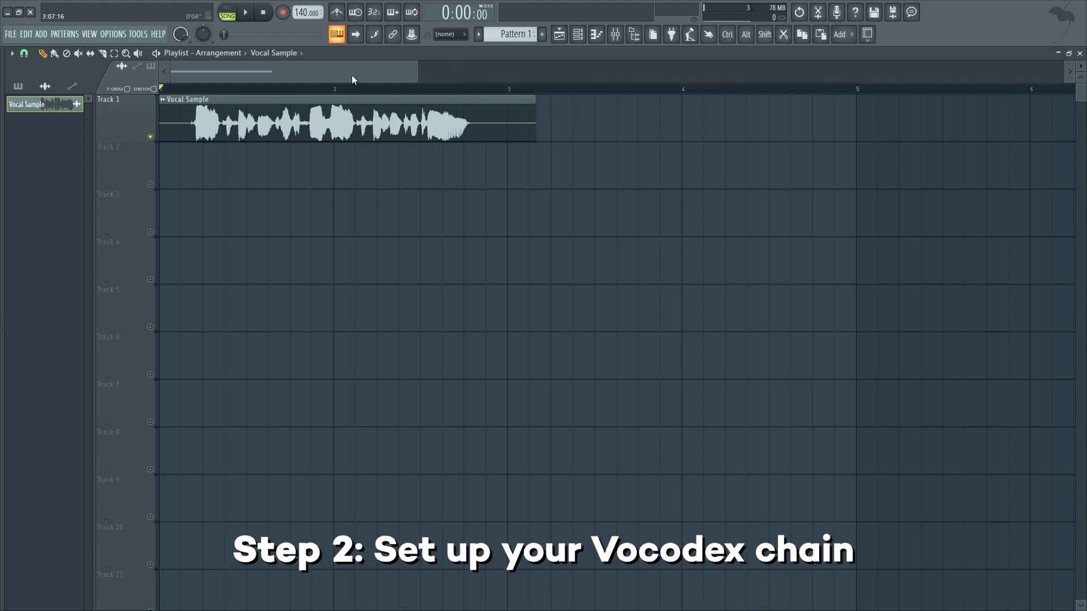
{"action": "left_click", "coordinate": [615, 35]}
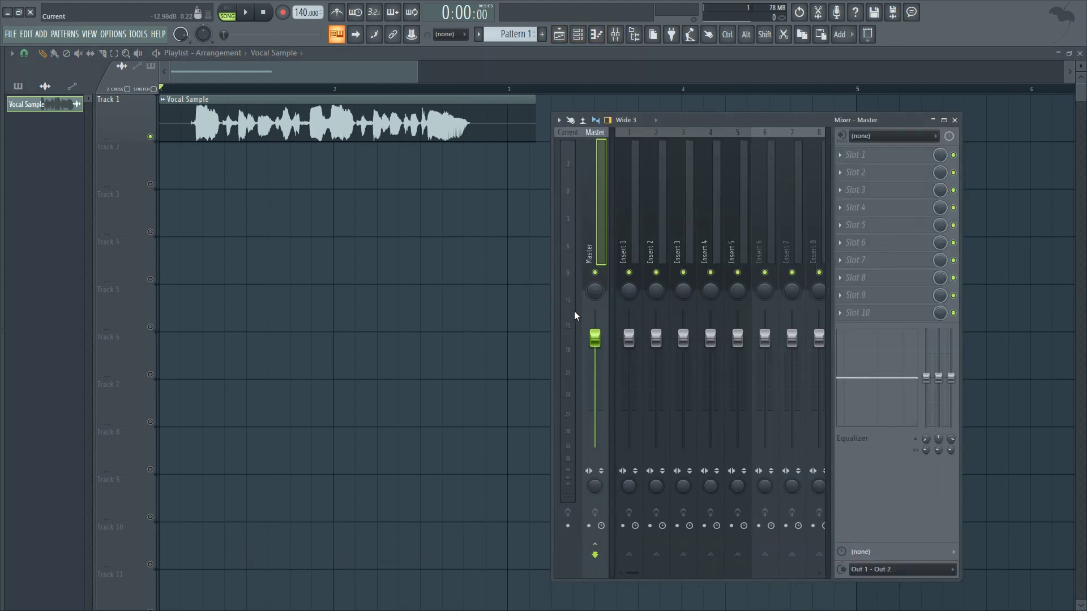
- Rename inserts 1–5 in sequence: Modulator, Carrier, Vocodex, Original Layer, End Result
{"action": "left_click", "coordinate": [629, 195]}
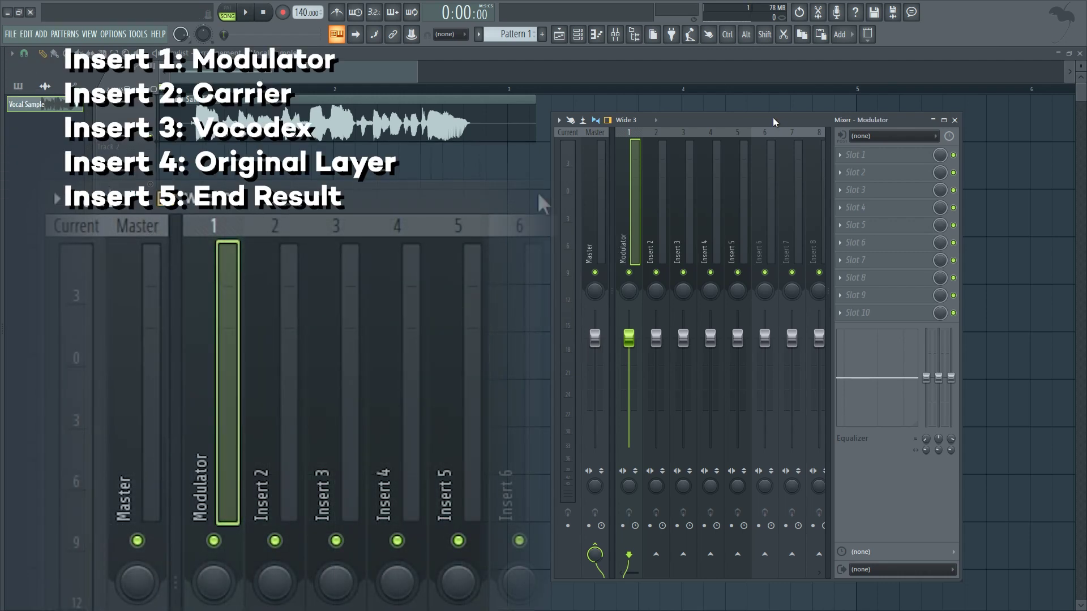
{"action": "key", "text": "Right"}
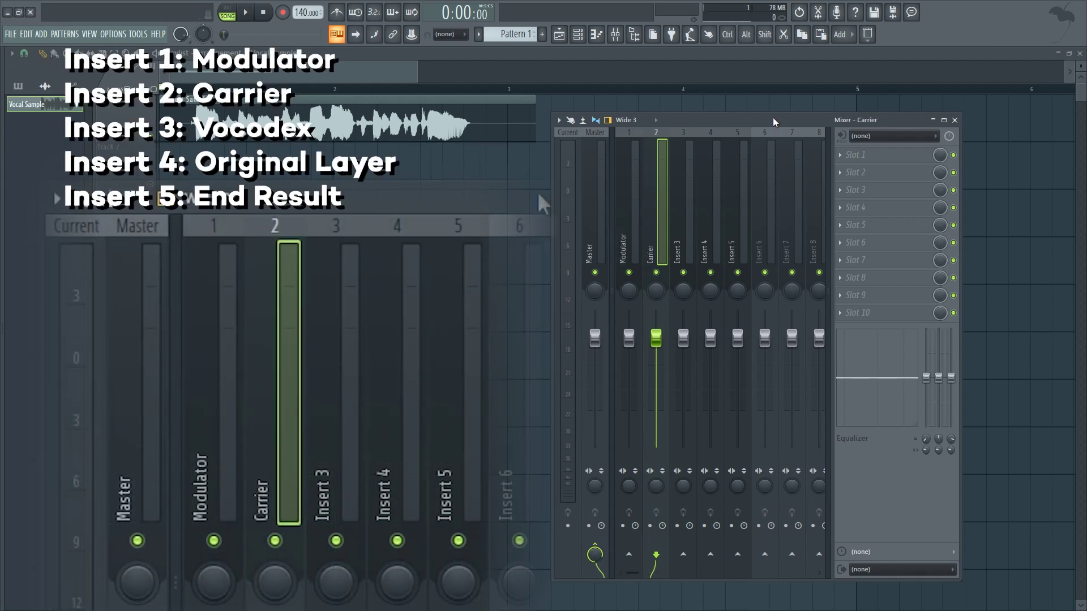
{"action": "key", "text": "Right"}
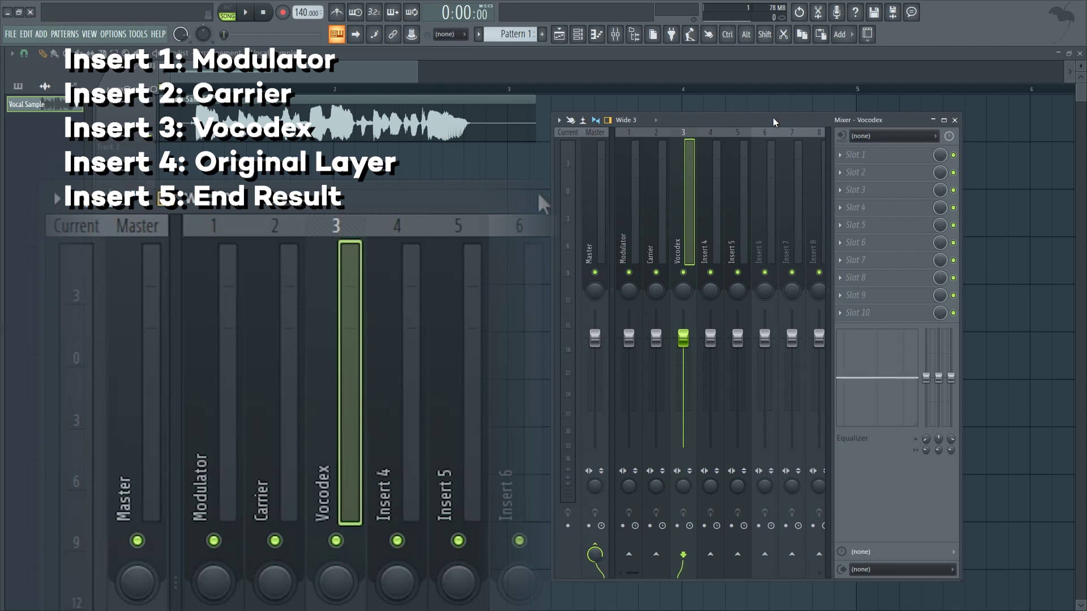
{"action": "key", "text": "Right"}
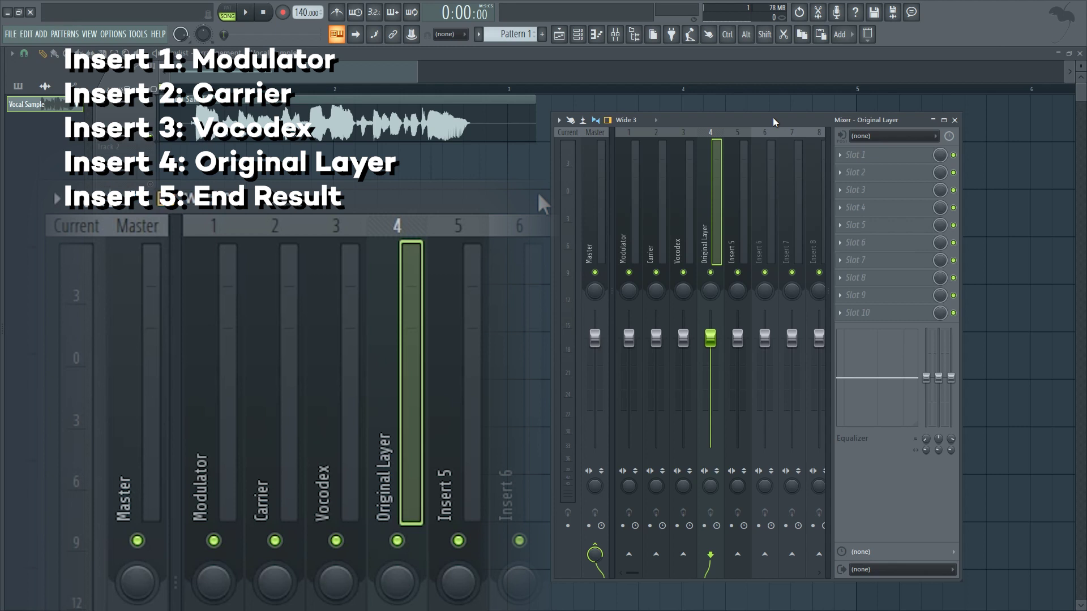
{"action": "key", "text": "Right"}
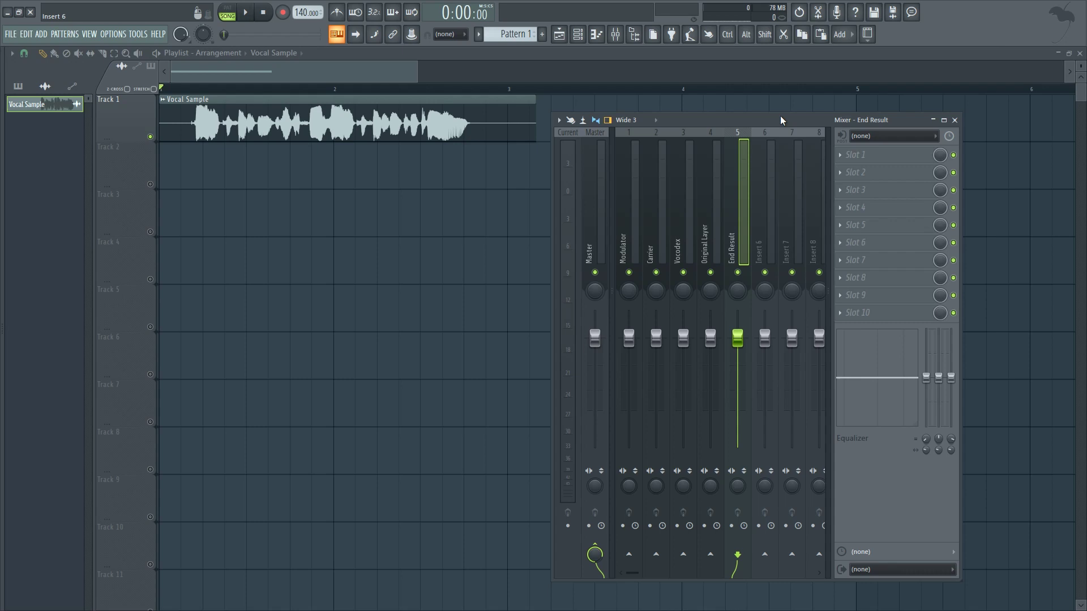
- Route Modulator and Carrier into Vocodex, and Vocodex and Original Layer into End Result
{"action": "left_click", "coordinate": [627, 208]}
{"action": "left_click", "coordinate": [645, 204], "text": "ctrl"}
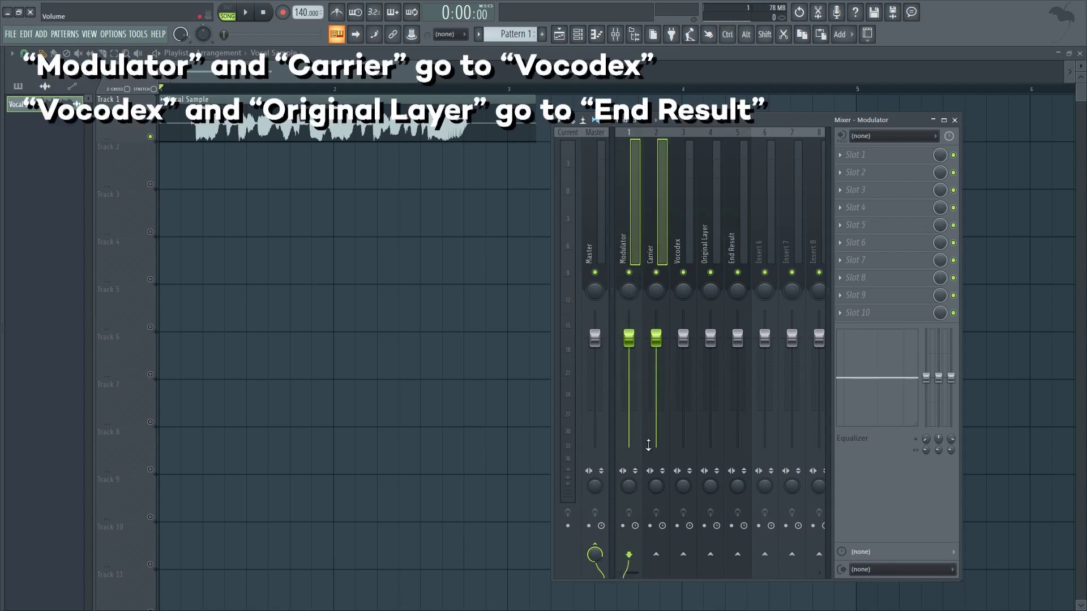
{"action": "left_click", "coordinate": [683, 556]}
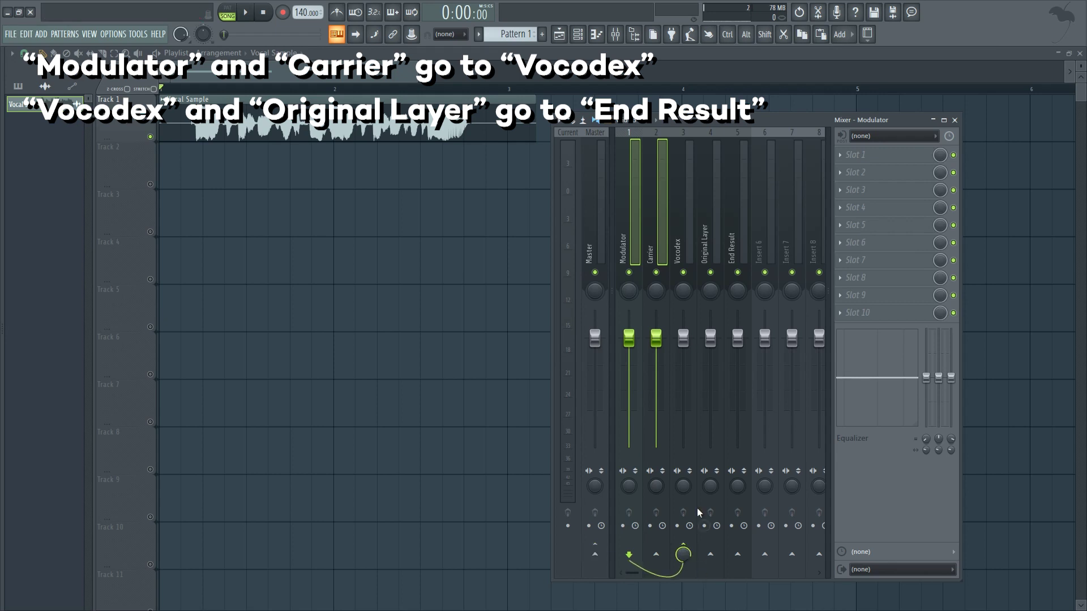
{"action": "left_click", "coordinate": [684, 226]}
{"action": "left_click", "coordinate": [711, 227], "text": "ctrl"}
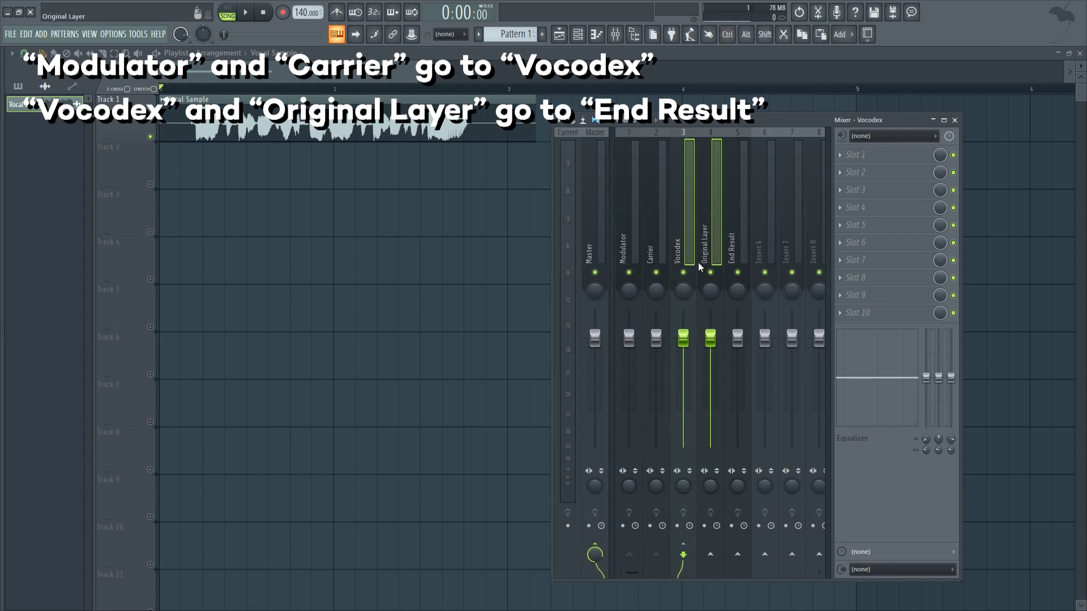
{"action": "left_click", "coordinate": [738, 555]}
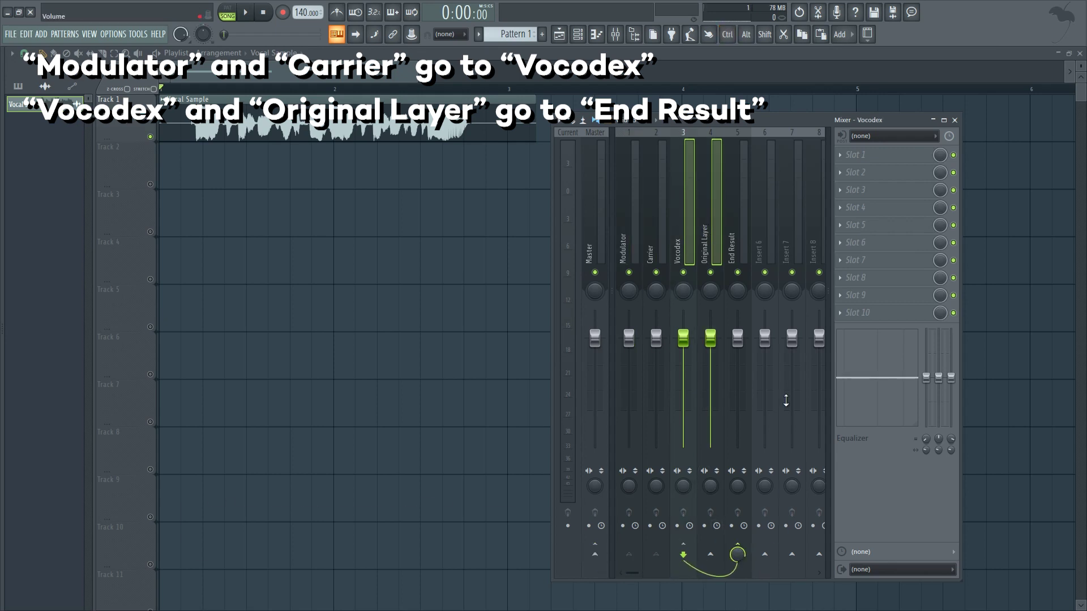
- Verify the routing of Modulator, Carrier, Vocodex, Original Layer and End Result
{"action": "left_click", "coordinate": [628, 238]}
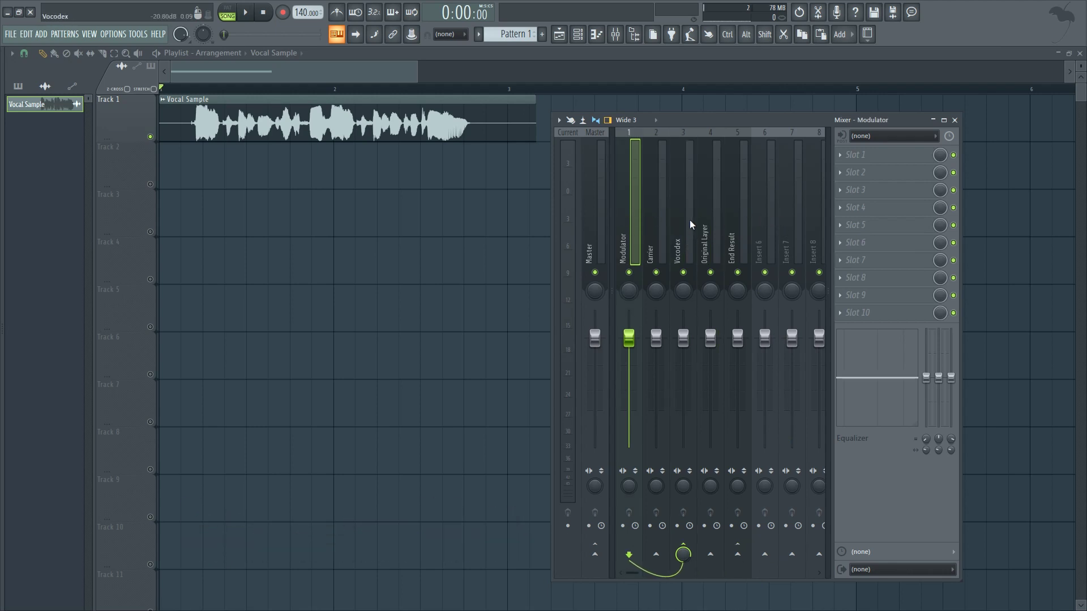
{"action": "left_click", "coordinate": [657, 215]}
{"action": "key", "text": "Right"}
{"action": "key", "text": "Right"}
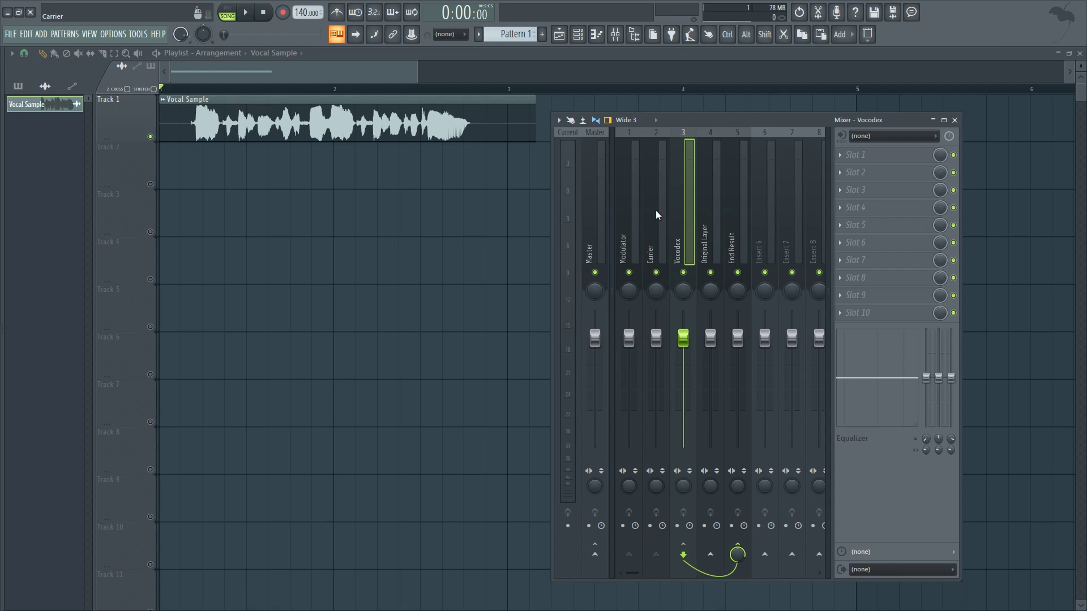
{"action": "key", "text": "Right"}
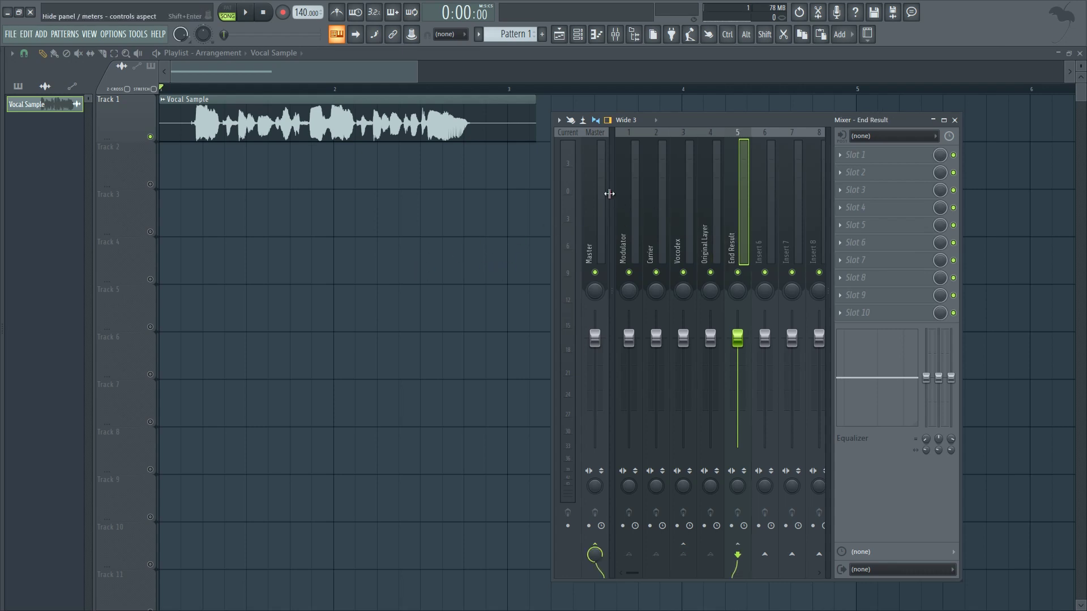
- Set the Vocal Sample channel to output to mixer track 1, Modulator
{"action": "double_click", "coordinate": [325, 120]}
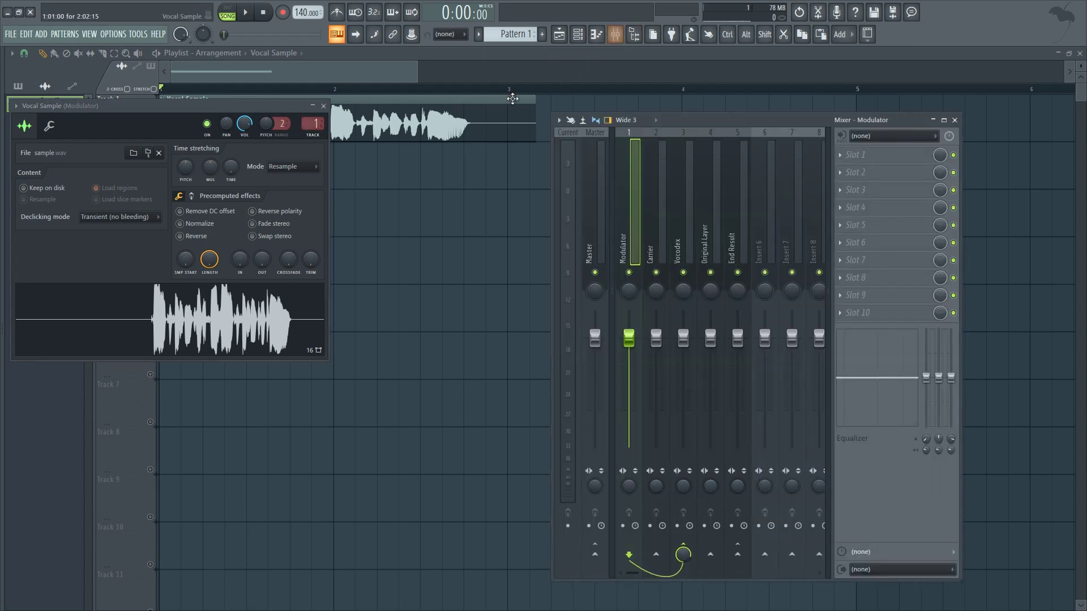
{"action": "key", "text": "F12"}
{"action": "left_click", "coordinate": [615, 34]}
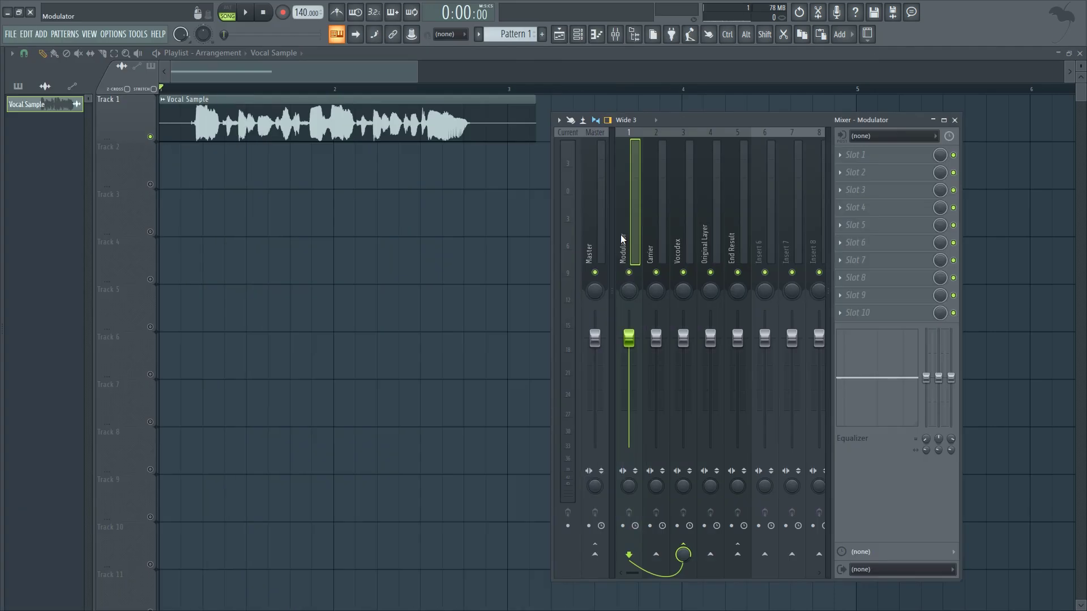
- Load Vocodex on the Vocodex insert and set its carrier input to insert 2
{"action": "left_click", "coordinate": [681, 230]}
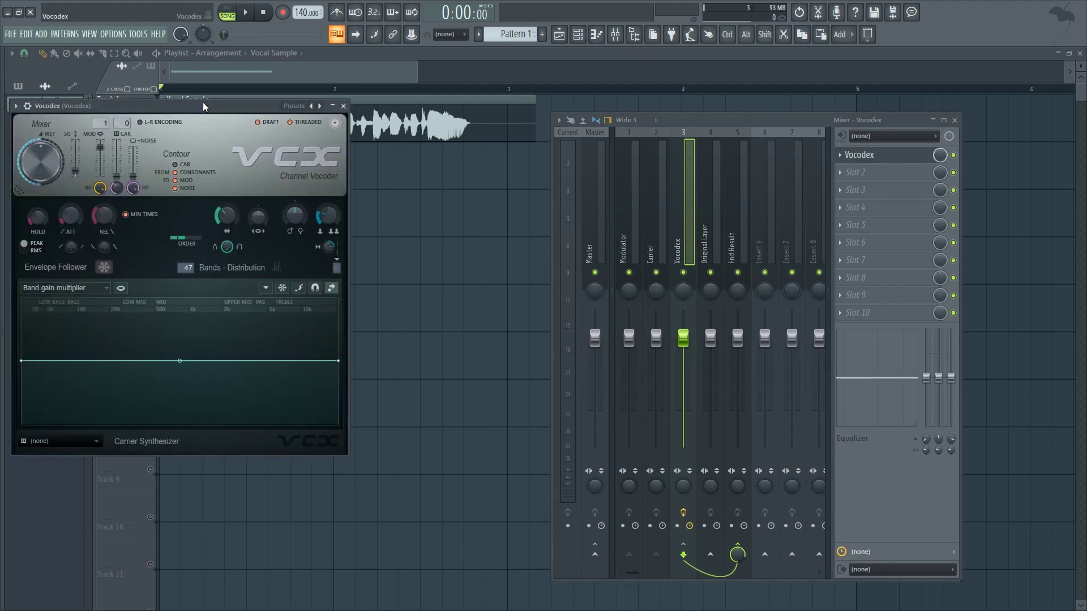
{"action": "left_click_drag", "start_coordinate": [199, 103], "coordinate": [385, 102]}
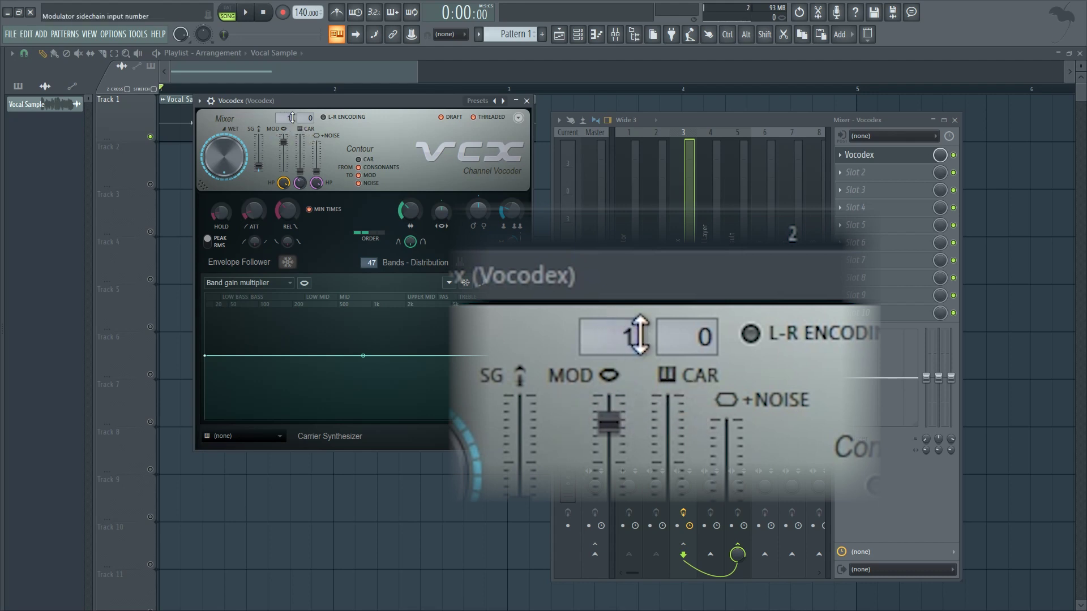
{"action": "left_click_drag", "start_coordinate": [305, 118], "coordinate": [306, 112]}
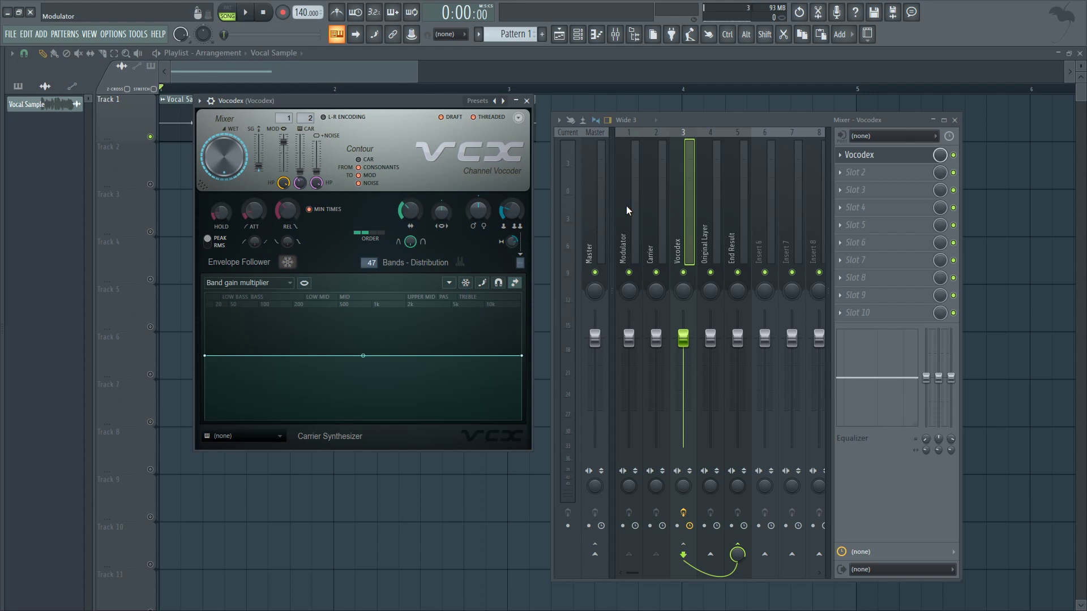
- Double-check the Modulator and Carrier routing, then return to the playlist
{"action": "left_click", "coordinate": [629, 220]}
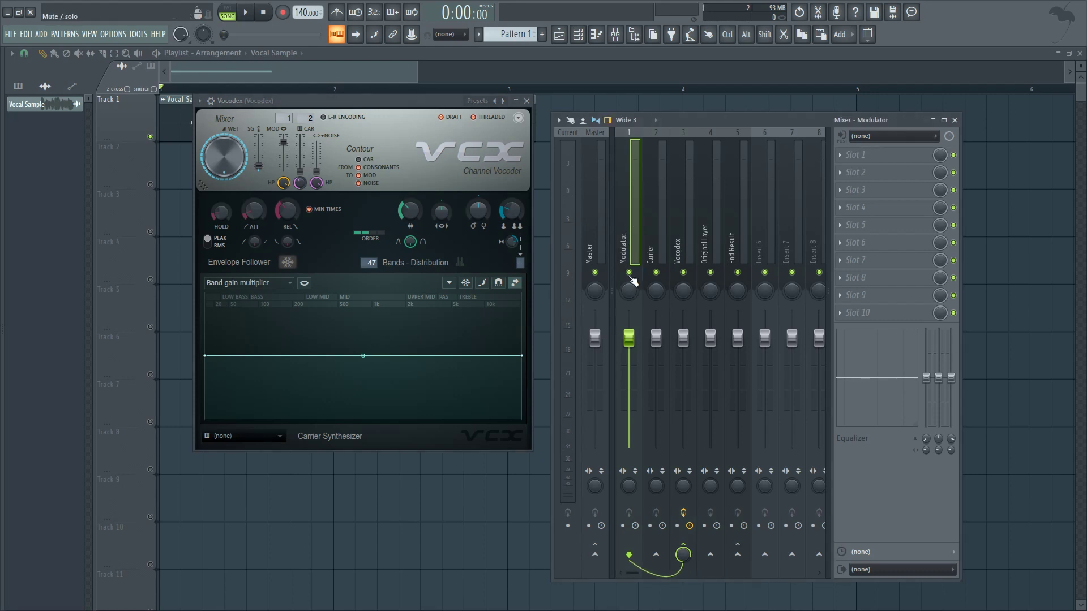
{"action": "left_click", "coordinate": [660, 238]}
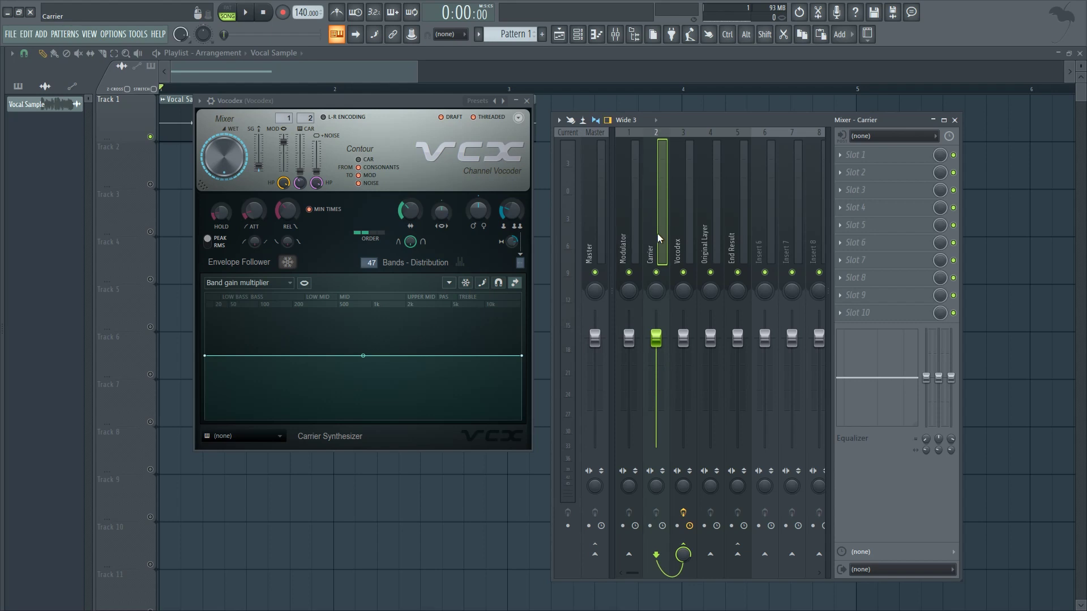
{"action": "left_click", "coordinate": [686, 213]}
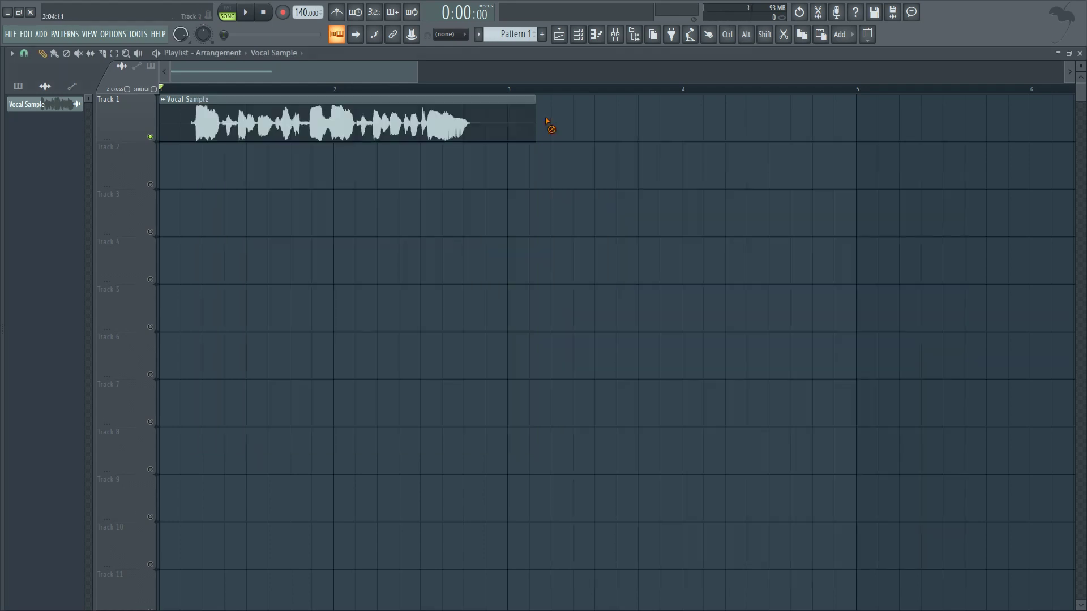
{"action": "left_click", "coordinate": [548, 122]}
- Preview the Vocal Sample playback, then bring up the channel rack with F6
{"action": "scroll", "coordinate": [350, 89], "scroll_direction": "up", "scroll_amount": 2}
{"action": "scroll", "coordinate": [342, 73], "scroll_direction": "up", "scroll_amount": 2}
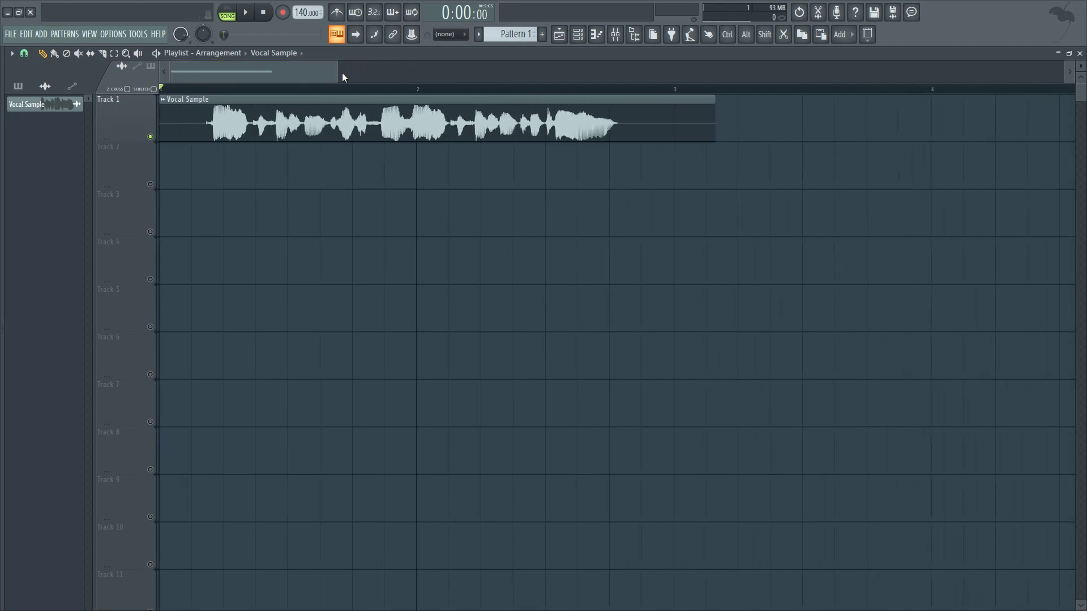
{"action": "key", "text": "space"}
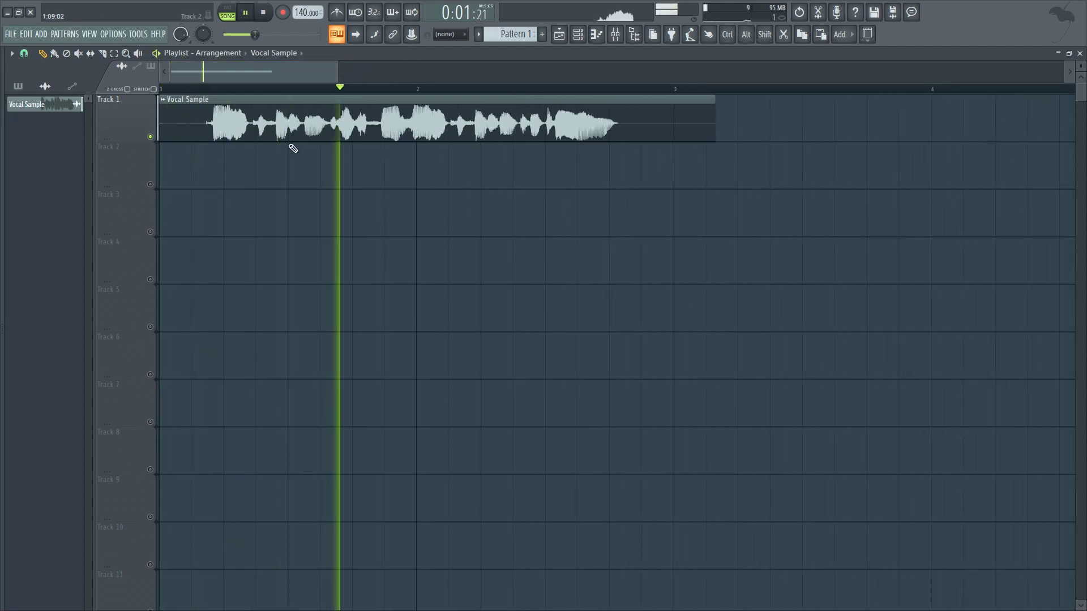
{"action": "key", "text": "space"}
{"action": "key", "text": "F6"}
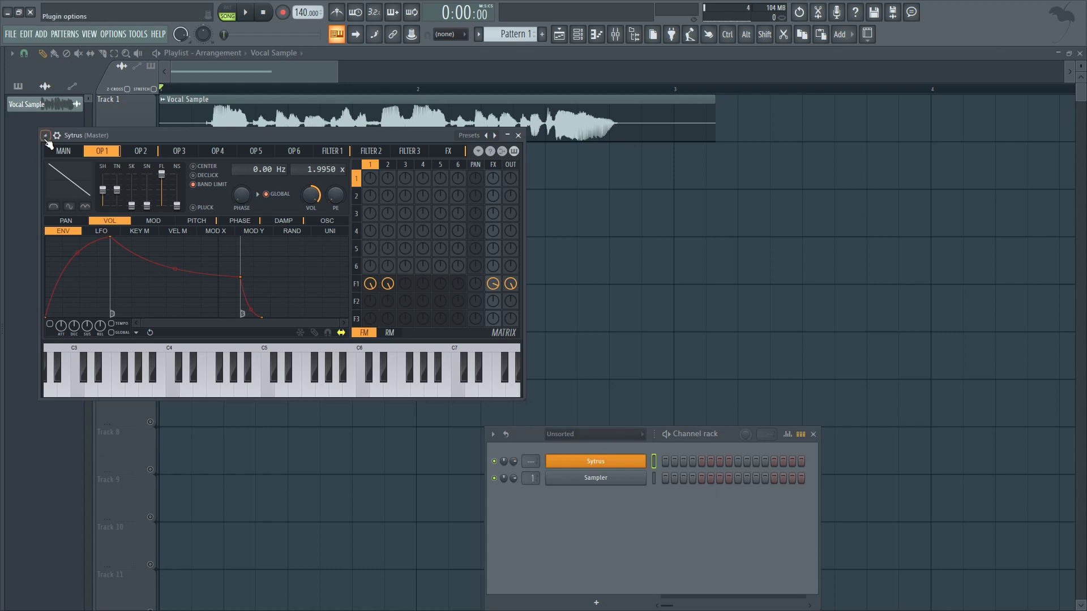
- Load the Pan flute preset into Sytrus and audition it with a few test notes up to D6
{"action": "left_click_drag", "start_coordinate": [47, 142], "coordinate": [255, 205]}
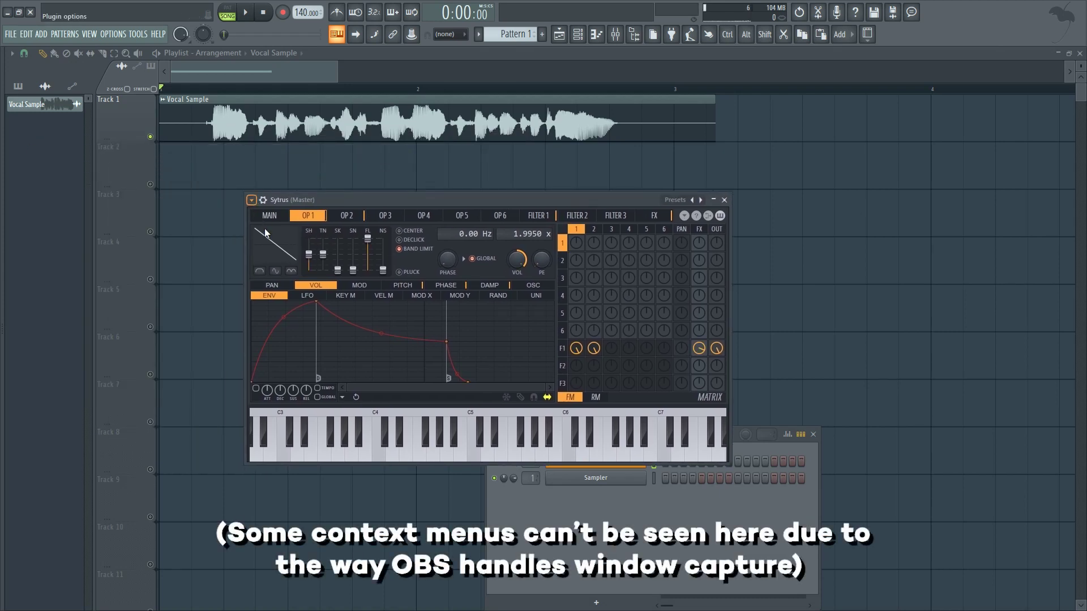
{"action": "left_click", "coordinate": [165, 436]}
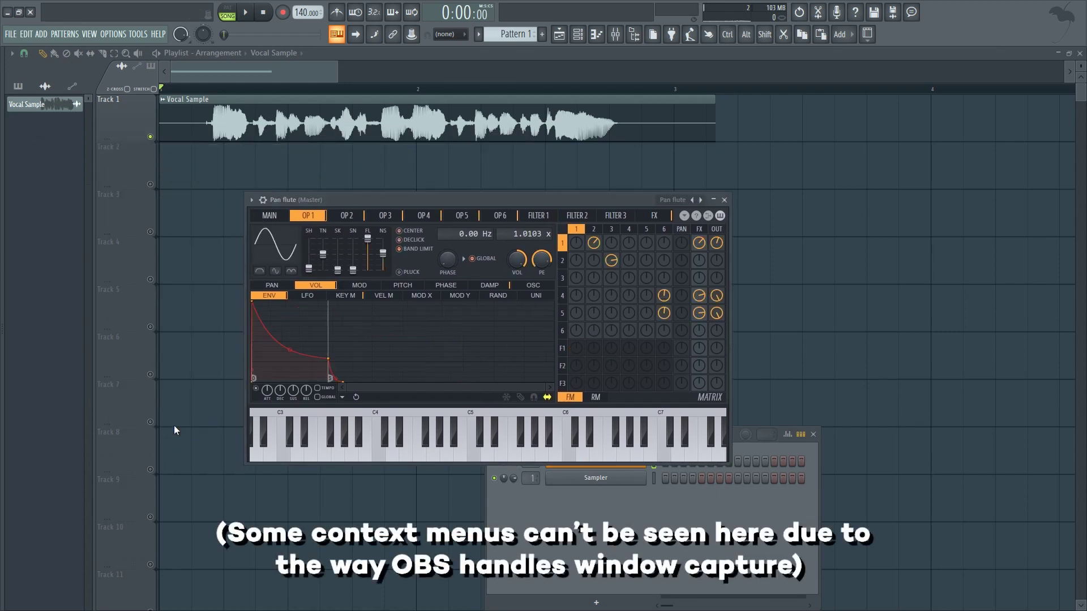
{"action": "left_click_drag", "start_coordinate": [356, 201], "coordinate": [338, 180]}
{"action": "key", "text": "g"}
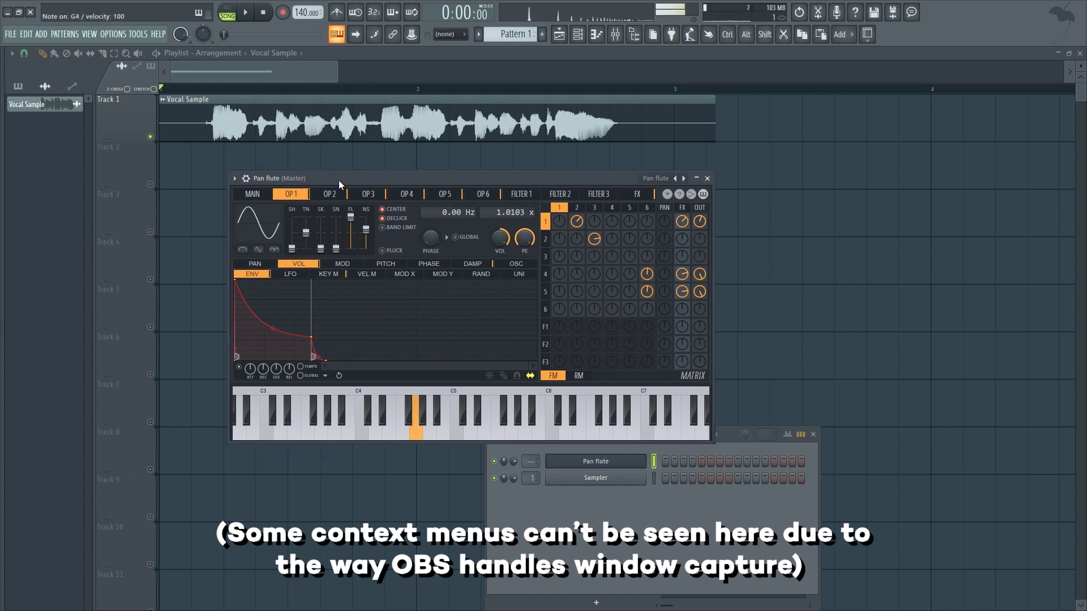
{"action": "key", "text": "b"}
{"action": "key", "text": "w"}
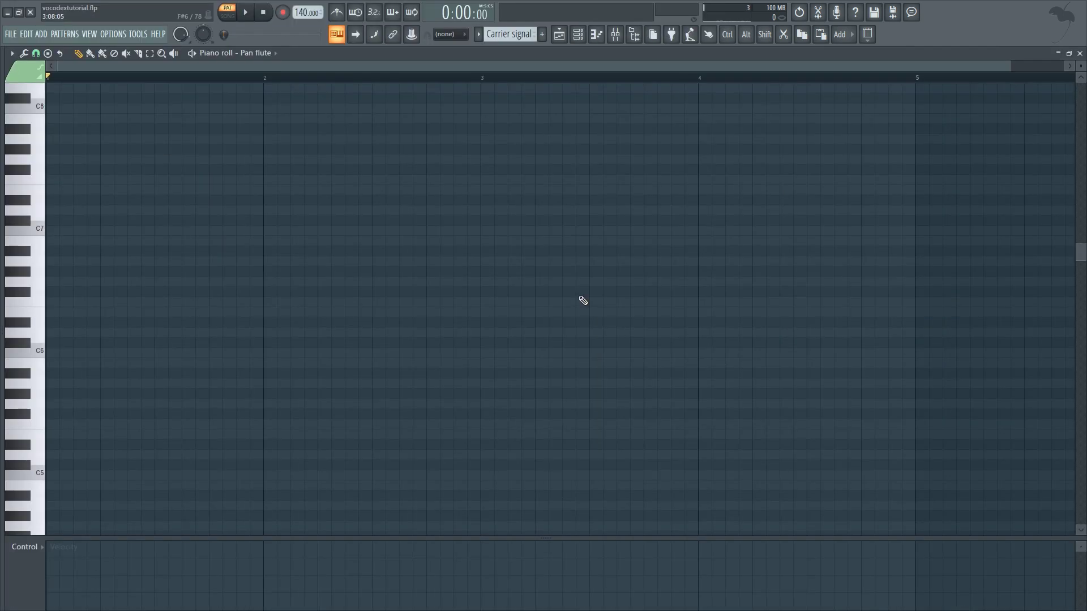
- Draw a three-bar F2 note starting at bar 1 in the Pan flute piano roll
{"action": "scroll", "coordinate": [583, 301], "scroll_direction": "down", "scroll_amount": 2}
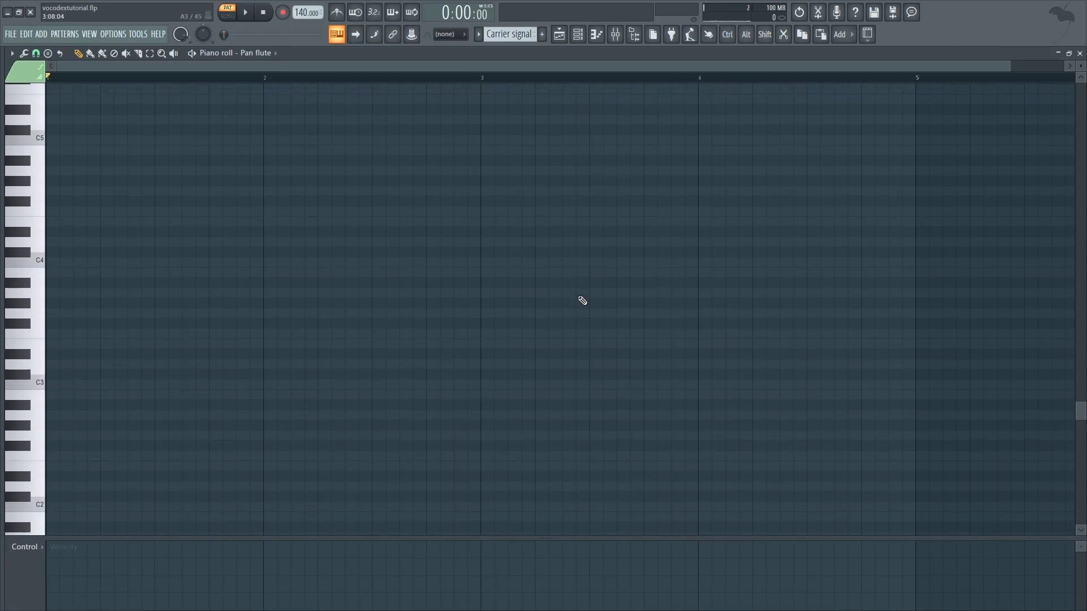
{"action": "scroll", "coordinate": [582, 301], "scroll_direction": "down", "scroll_amount": 4}
{"action": "left_click_drag", "start_coordinate": [102, 311], "coordinate": [21, 301]}
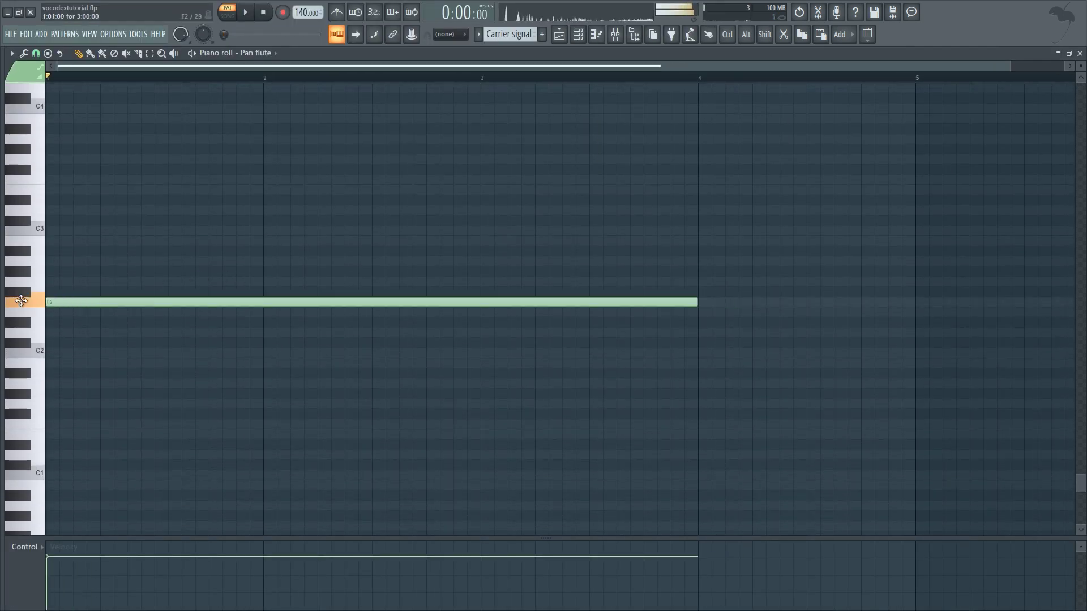
{"action": "left_click", "coordinate": [364, 299]}
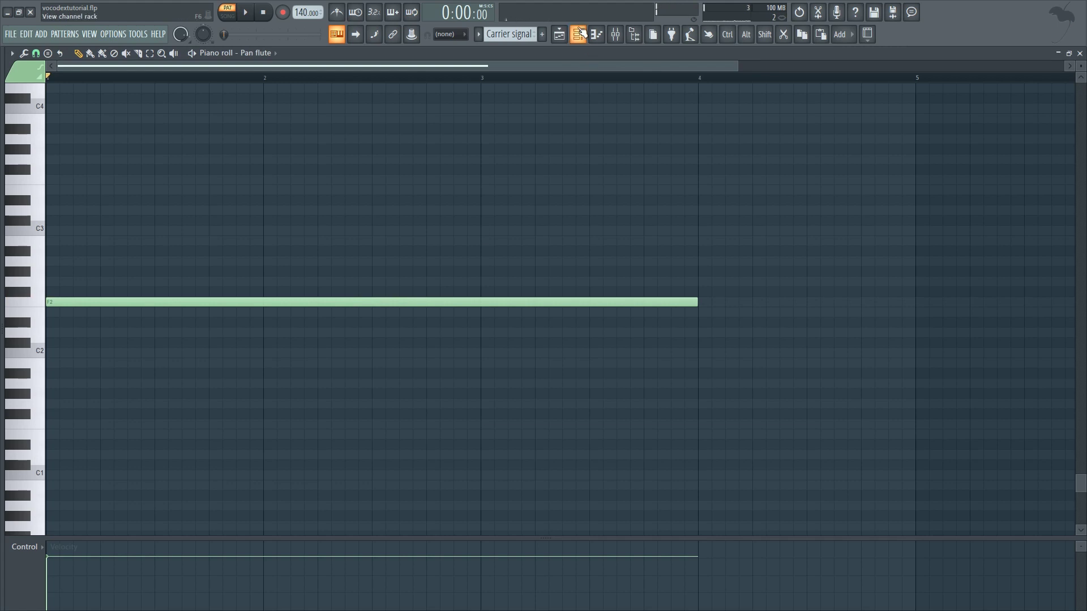
- Route the Pan flute channel to the Carrier mixer track
{"action": "left_click", "coordinate": [580, 32]}
{"action": "left_click", "coordinate": [592, 475]}
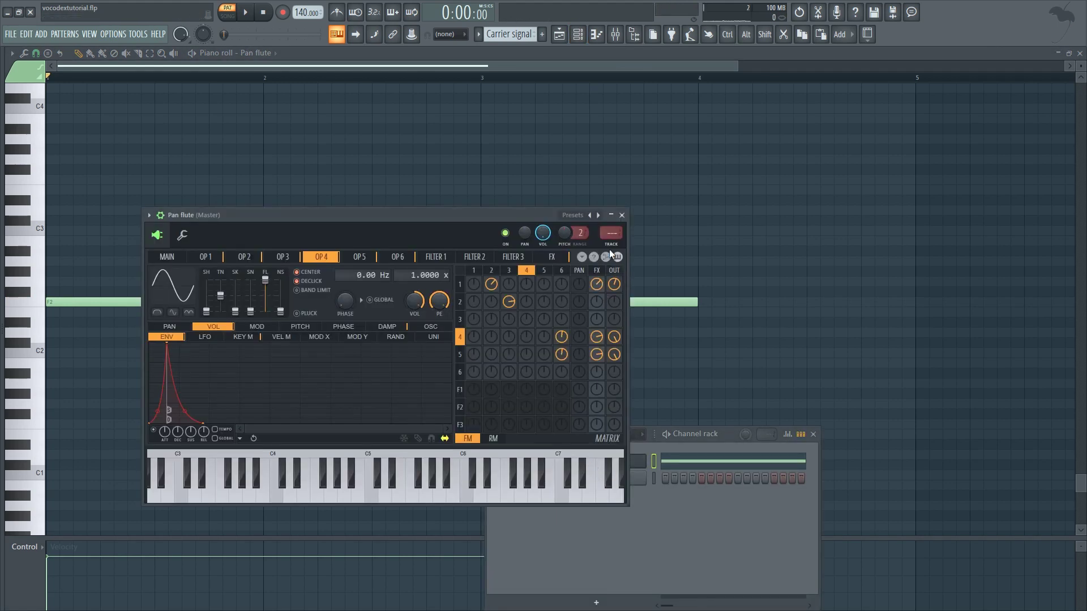
{"action": "scroll", "coordinate": [612, 234], "scroll_direction": "up", "scroll_amount": 2}
{"action": "left_click", "coordinate": [616, 34]}
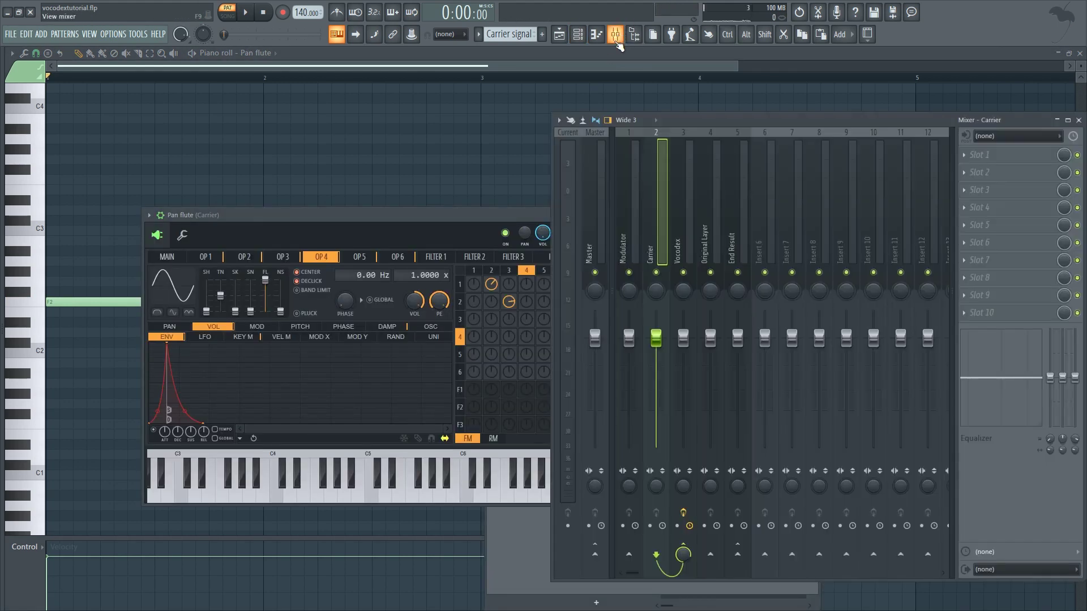
{"action": "left_click_drag", "start_coordinate": [691, 120], "coordinate": [444, 121]}
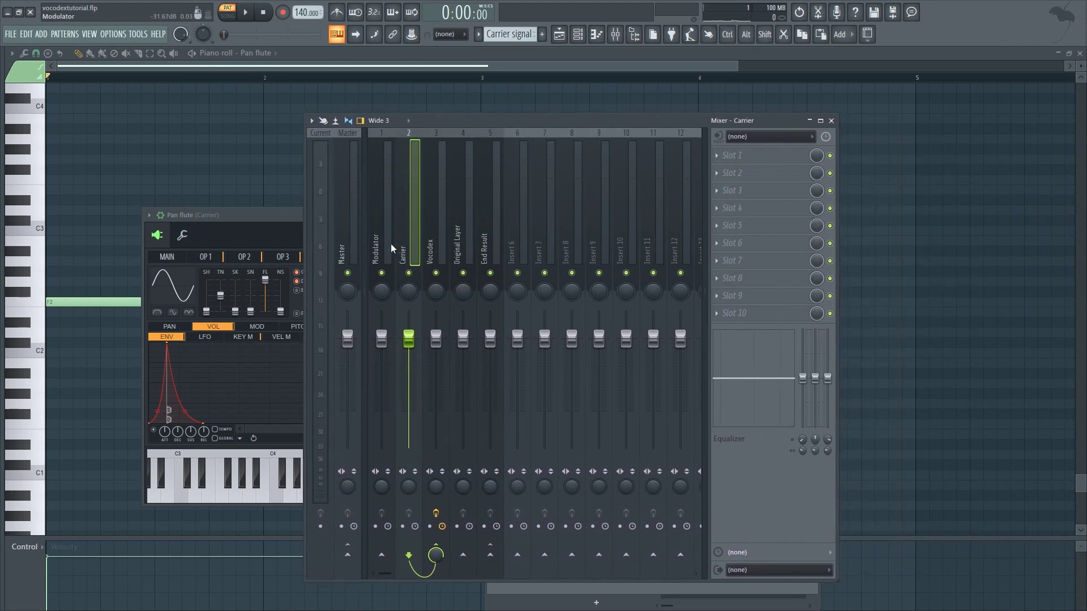
{"action": "key", "text": "F12"}
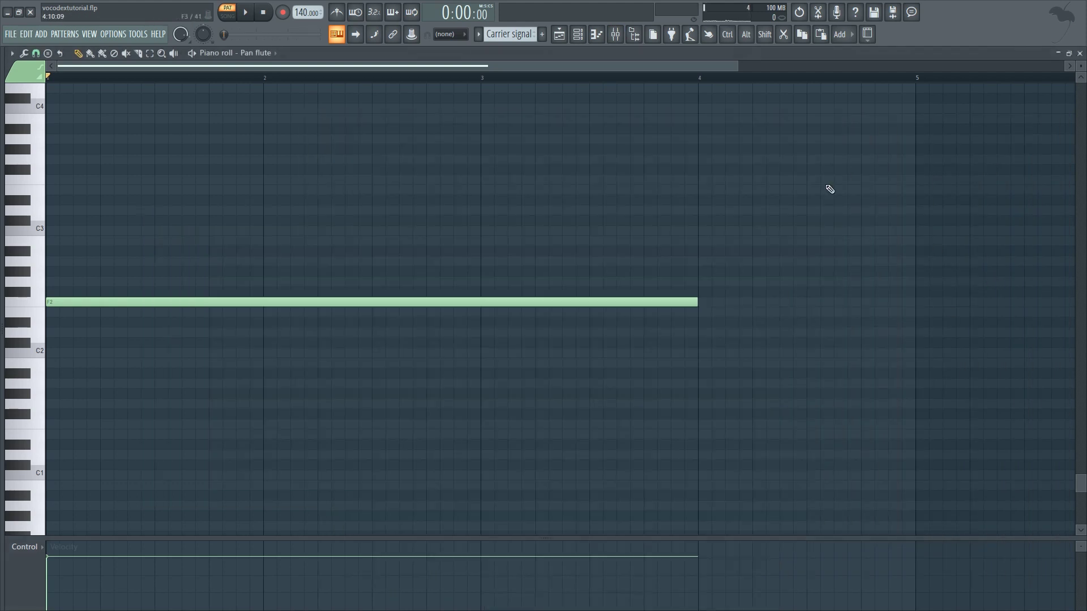
- Place the Carrier signal clip on Track 2 at bar 1 and play it back in SONG mode
{"action": "left_click", "coordinate": [559, 34]}
{"action": "left_click_drag", "start_coordinate": [390, 199], "coordinate": [122, 208]}
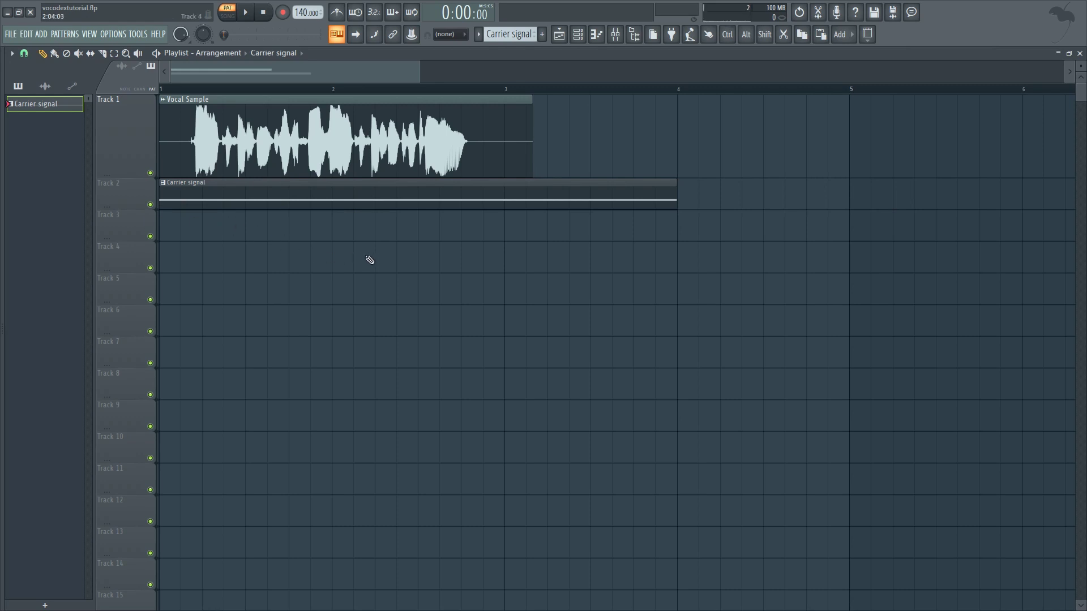
{"action": "left_click", "coordinate": [227, 15]}
{"action": "key", "text": "space"}
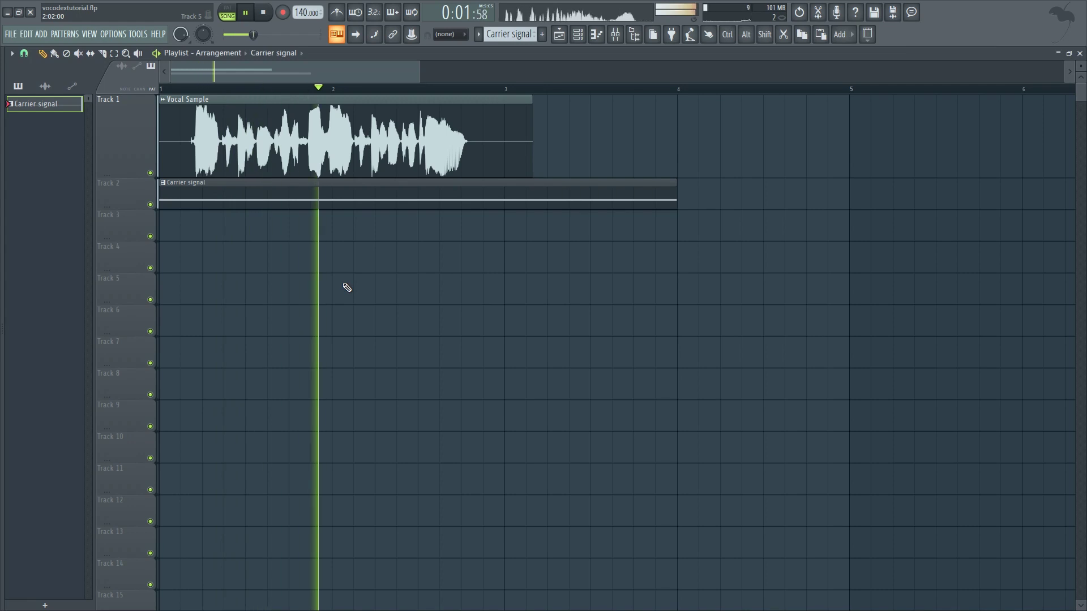
{"action": "key", "text": "space"}
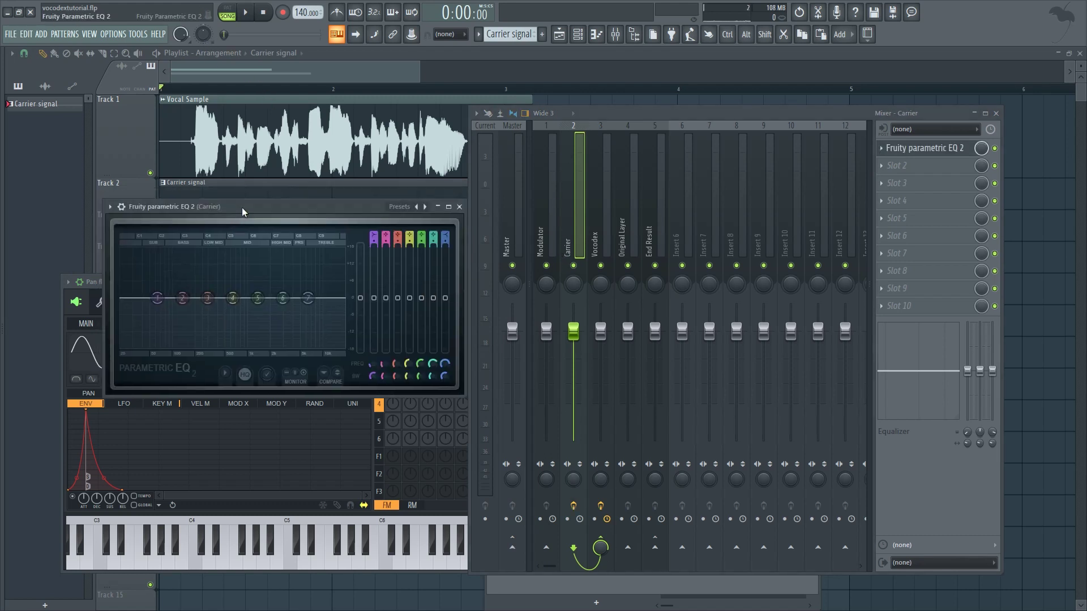
- Cut a deep narrow notch near 123 Hz, boost band 4 around 500 Hz and lift band 7's high shelf
{"action": "left_click_drag", "start_coordinate": [244, 212], "coordinate": [664, 217]}
{"action": "key", "text": "space"}
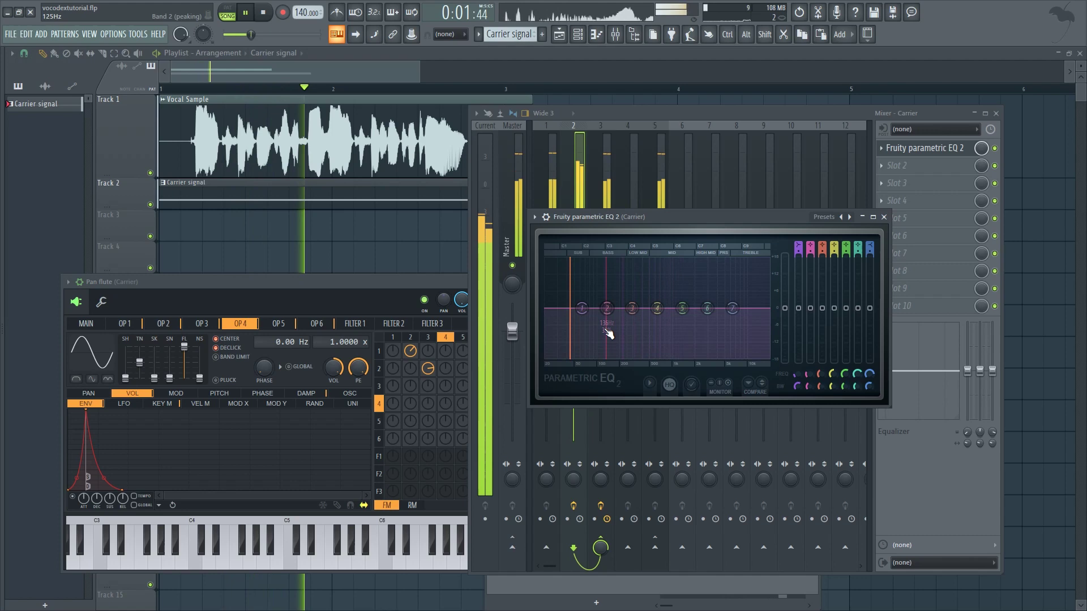
{"action": "key", "text": "space"}
{"action": "left_click_drag", "start_coordinate": [606, 309], "coordinate": [605, 335]}
{"action": "key", "text": "space"}
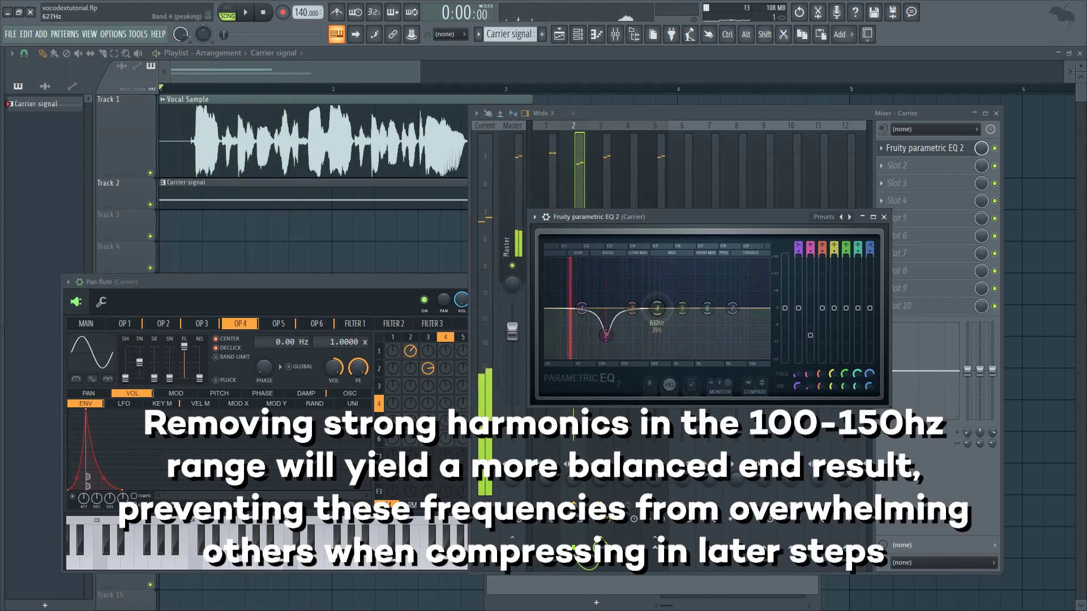
{"action": "left_click_drag", "start_coordinate": [657, 309], "coordinate": [658, 298]}
{"action": "left_click_drag", "start_coordinate": [732, 308], "coordinate": [713, 292]}
{"action": "left_click_drag", "start_coordinate": [615, 340], "coordinate": [608, 362]}
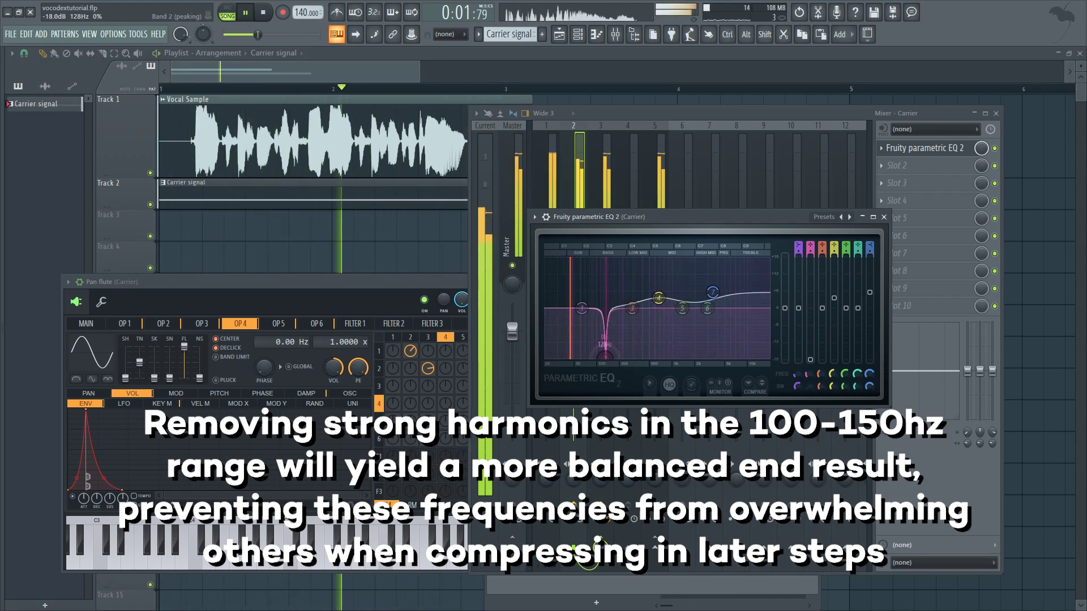
{"action": "key", "text": "space"}
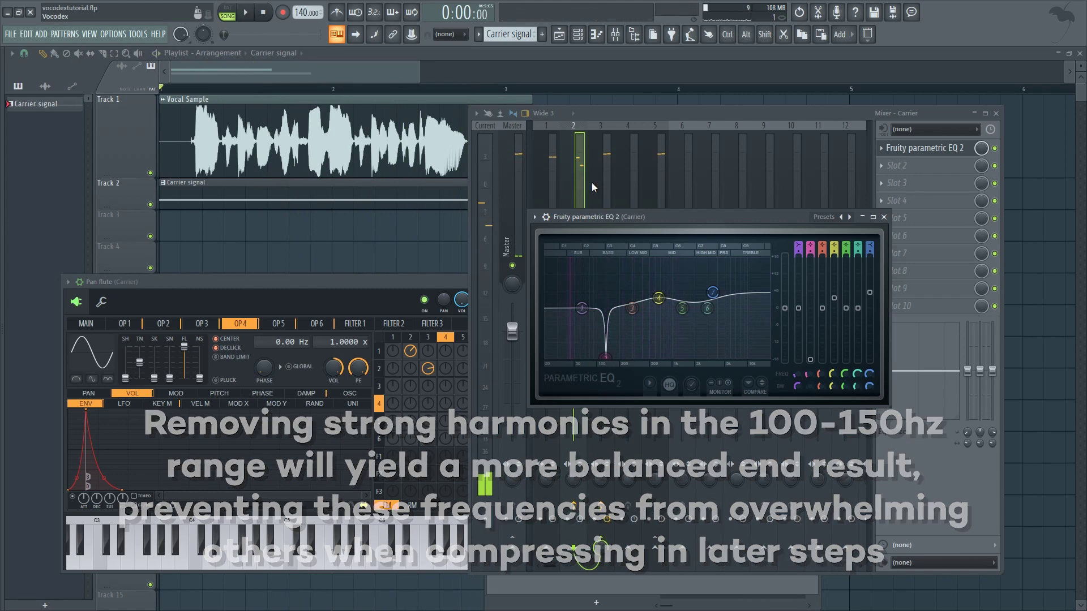
- Close the EQ window and select mixer insert 4, Original Layer
{"action": "left_click", "coordinate": [651, 120]}
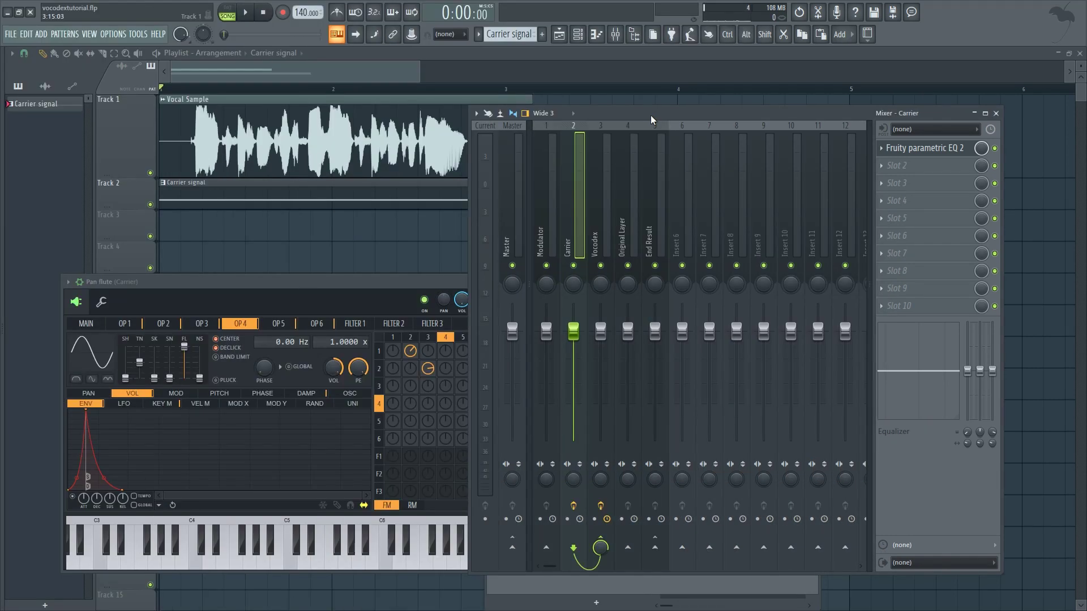
{"action": "left_click", "coordinate": [625, 206]}
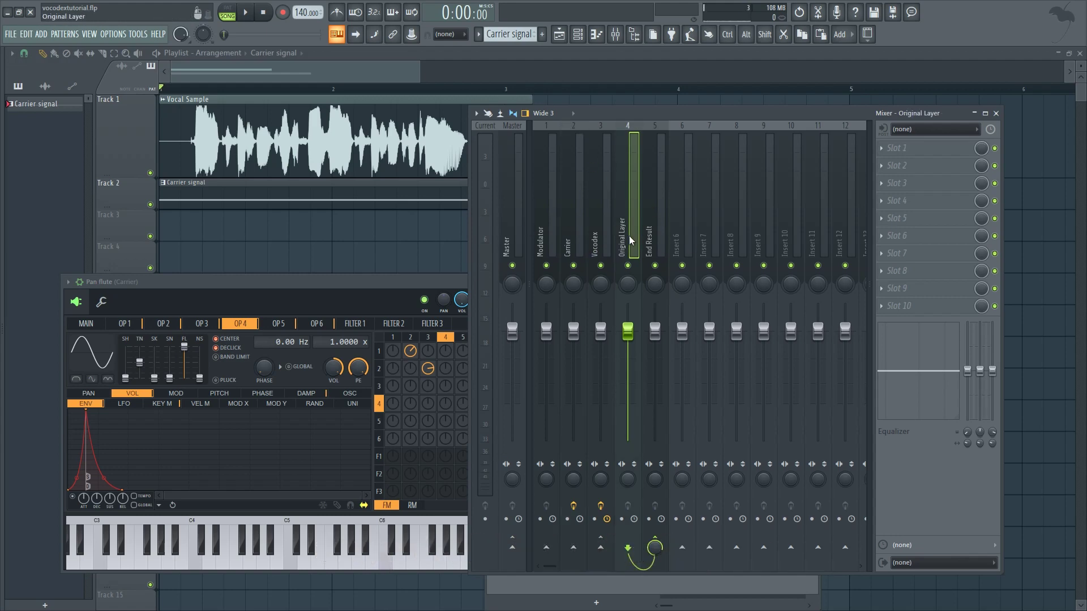
- Insert a new top track and copy the Vocal Sample clip onto it as a unique Vocal Sample #2
{"action": "left_click", "coordinate": [148, 265]}
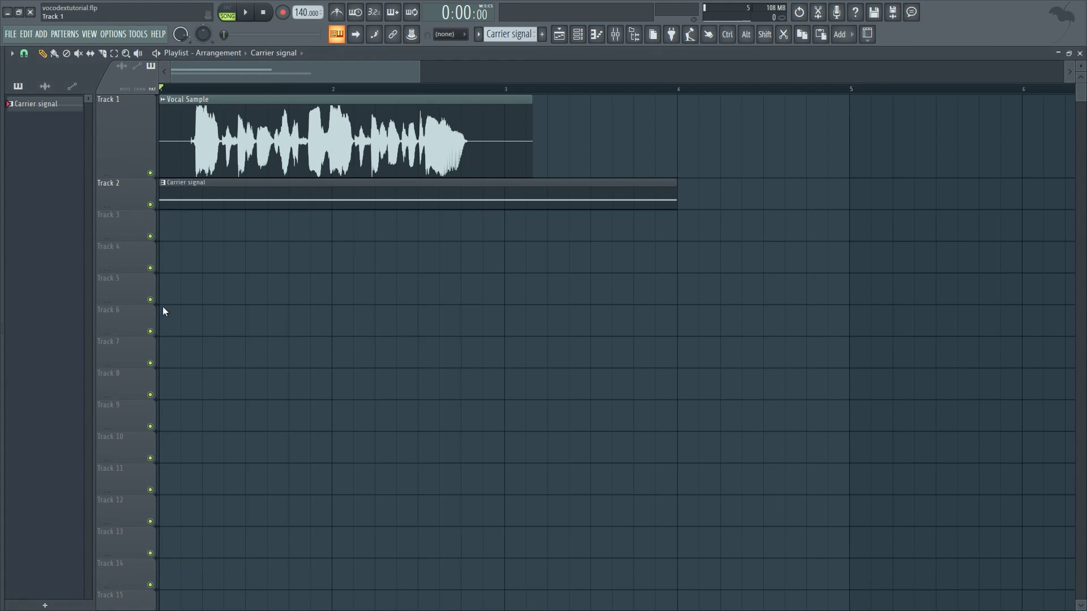
{"action": "left_click", "coordinate": [207, 131]}
{"action": "left_click_drag", "start_coordinate": [195, 111], "coordinate": [159, 97]}
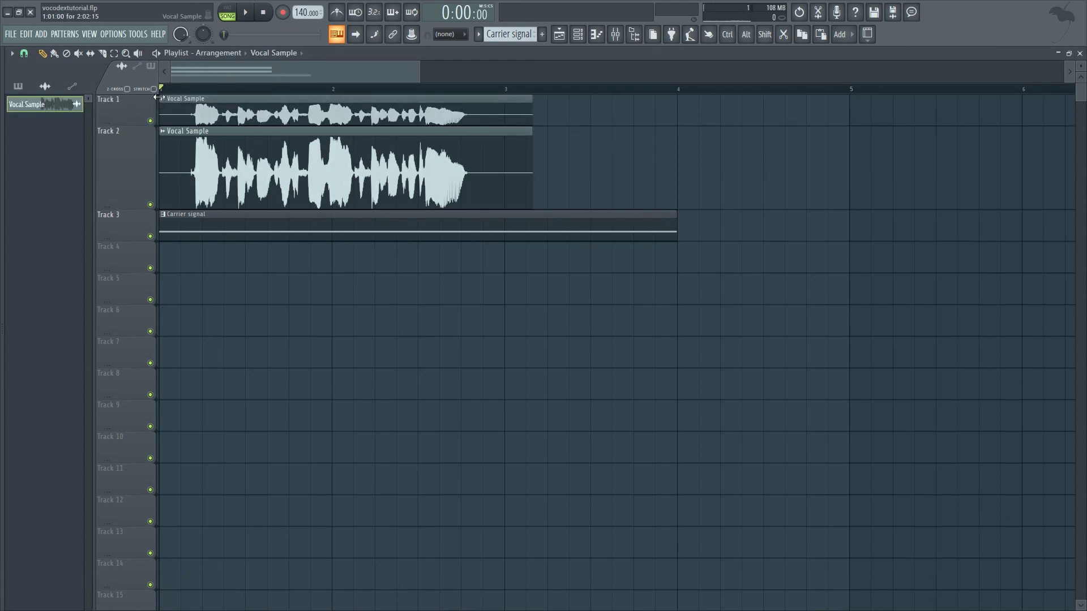
{"action": "left_click", "coordinate": [163, 99]}
{"action": "left_click", "coordinate": [180, 185]}
- Route Vocal Sample #2 to mixer track 4, Original Layer, and play both vocal layers
{"action": "left_click", "coordinate": [26, 121]}
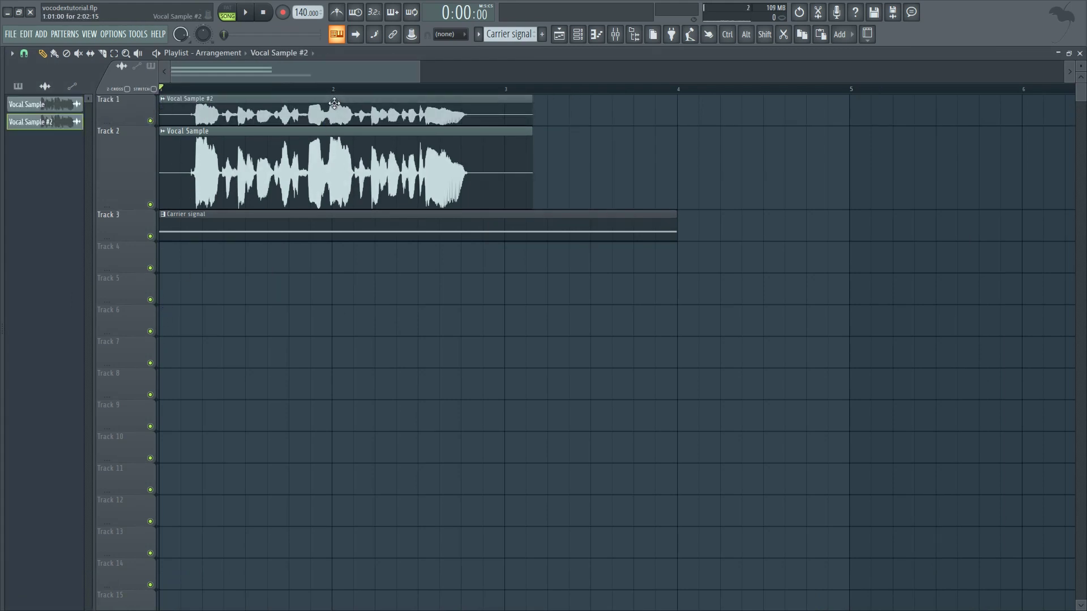
{"action": "scroll", "coordinate": [401, 212], "scroll_direction": "up", "scroll_amount": 3}
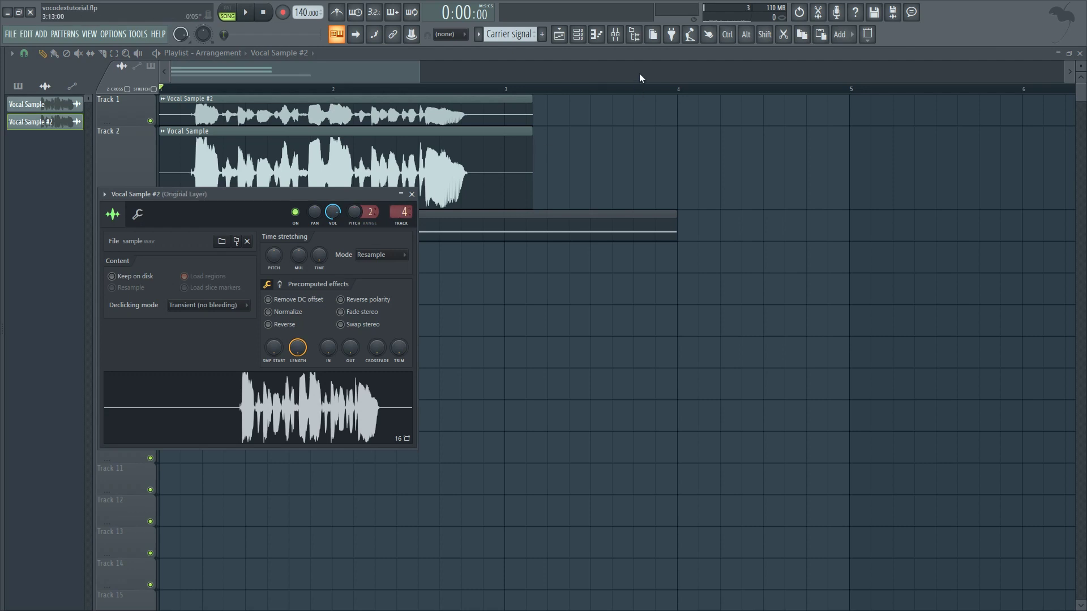
{"action": "left_click", "coordinate": [615, 34]}
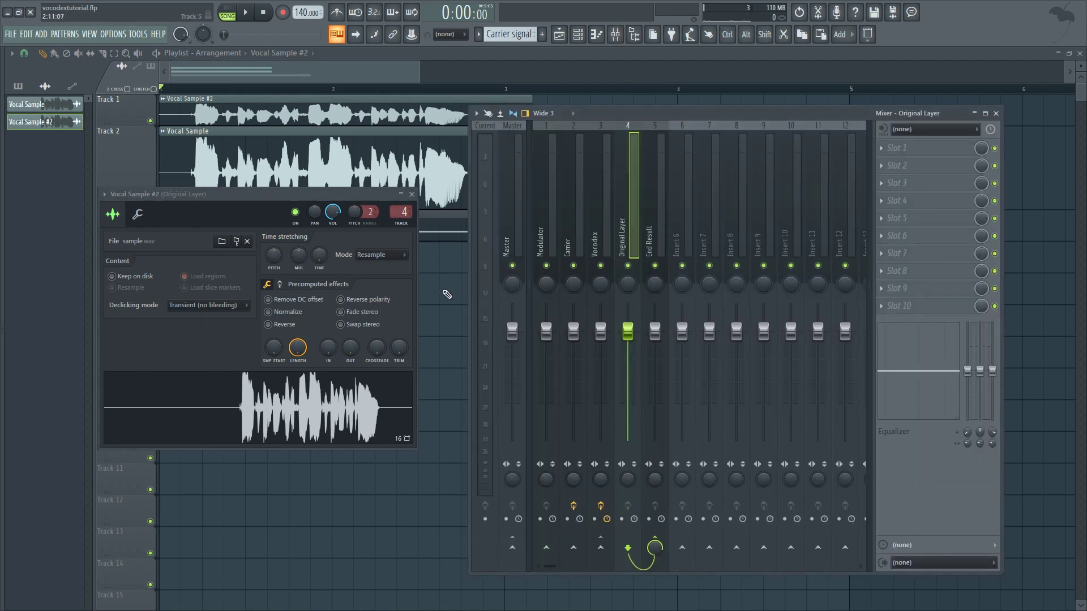
{"action": "left_click", "coordinate": [447, 317]}
{"action": "key", "text": "space"}
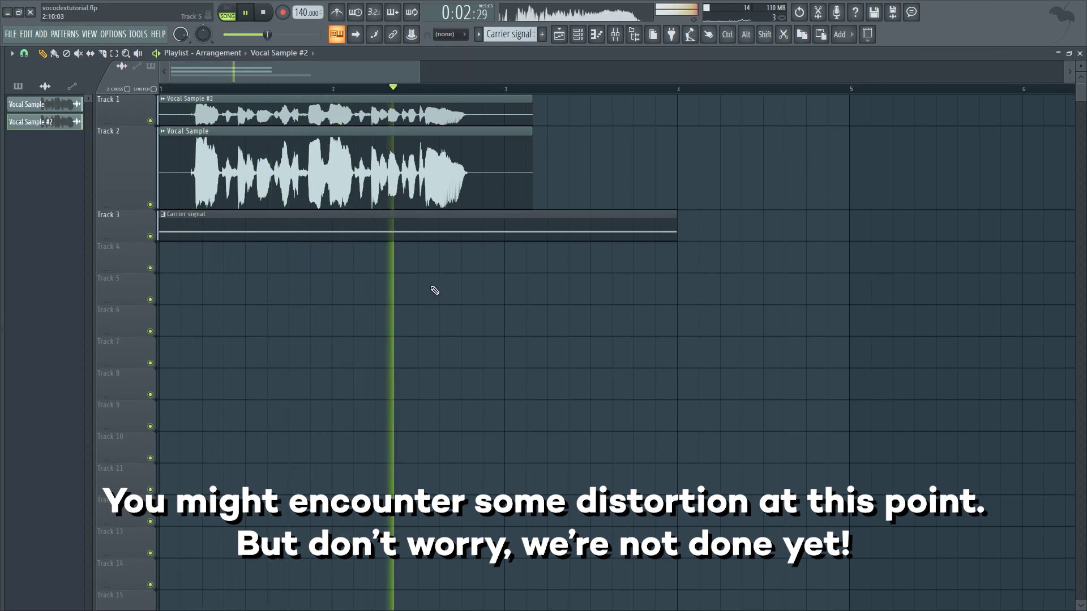
{"action": "key", "text": "space"}
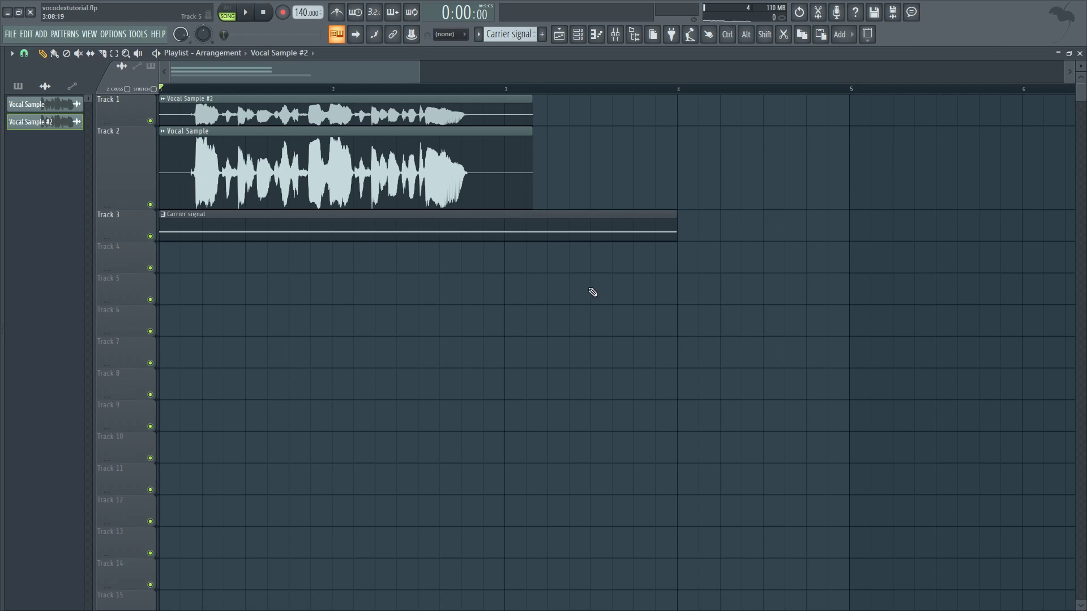
- Add Parametric EQ 2 to Original Layer with a steep low cut at about 419 Hz
{"action": "left_click", "coordinate": [615, 34]}
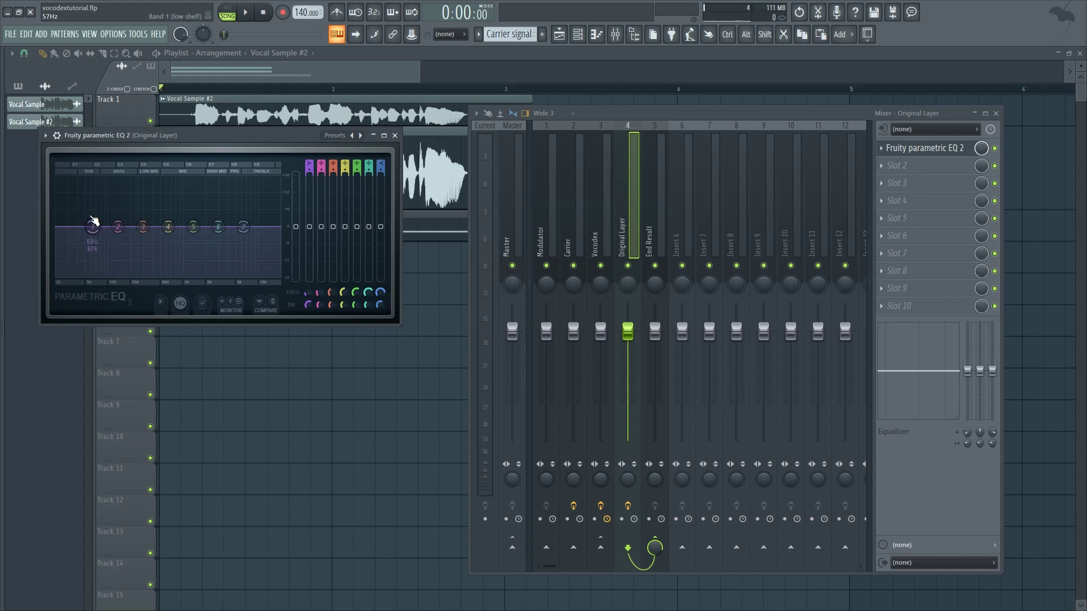
{"action": "left_click_drag", "start_coordinate": [91, 223], "coordinate": [142, 277]}
{"action": "left_click_drag", "start_coordinate": [310, 166], "coordinate": [307, 185]}
{"action": "left_click_drag", "start_coordinate": [117, 226], "coordinate": [156, 226]}
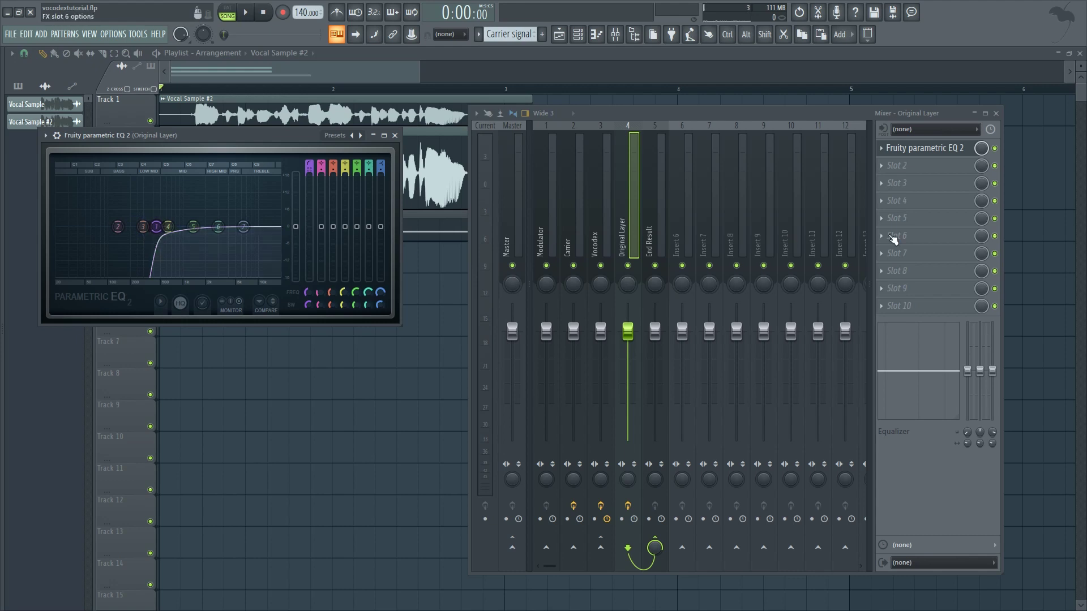
- Add Fruity Chorus to the second slot and lower its delay to about 10.64 ms
{"action": "left_click", "coordinate": [898, 173]}
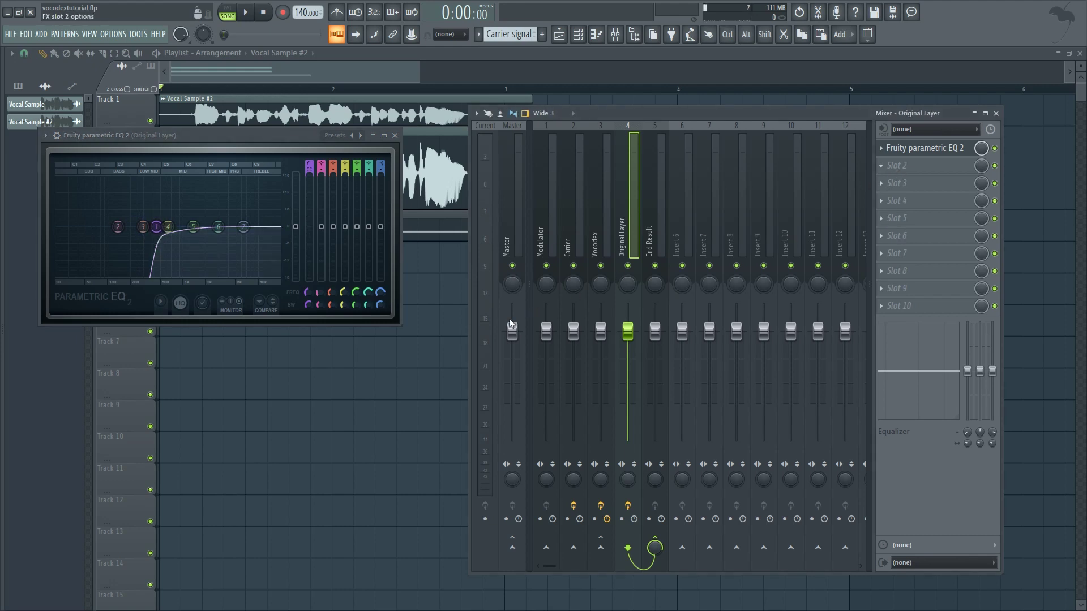
{"action": "left_click", "coordinate": [538, 48]}
{"action": "left_click_drag", "start_coordinate": [152, 152], "coordinate": [461, 164]}
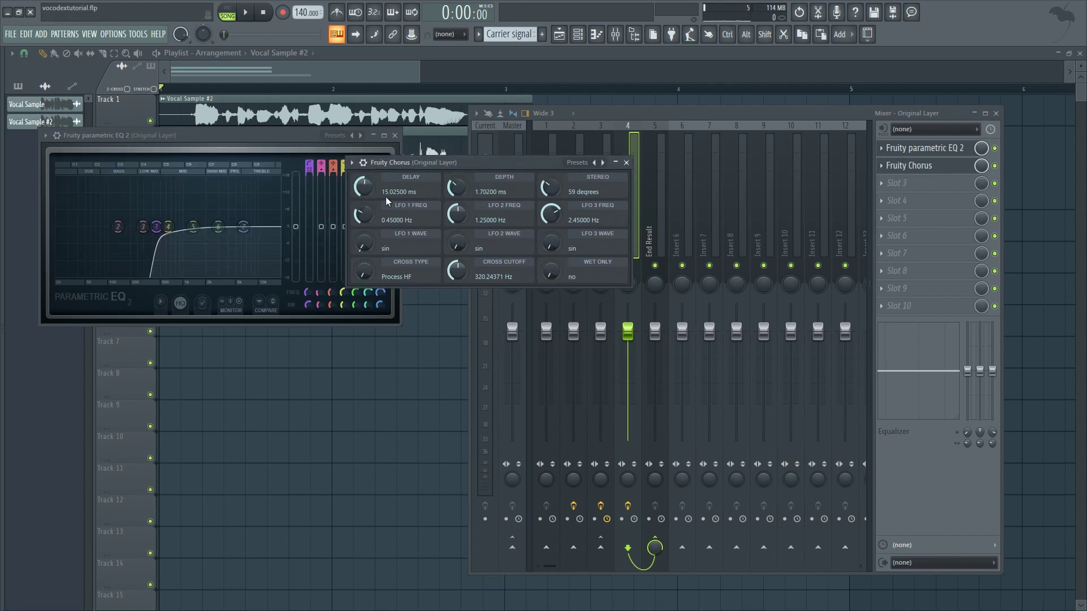
{"action": "left_click_drag", "start_coordinate": [363, 187], "coordinate": [363, 191]}
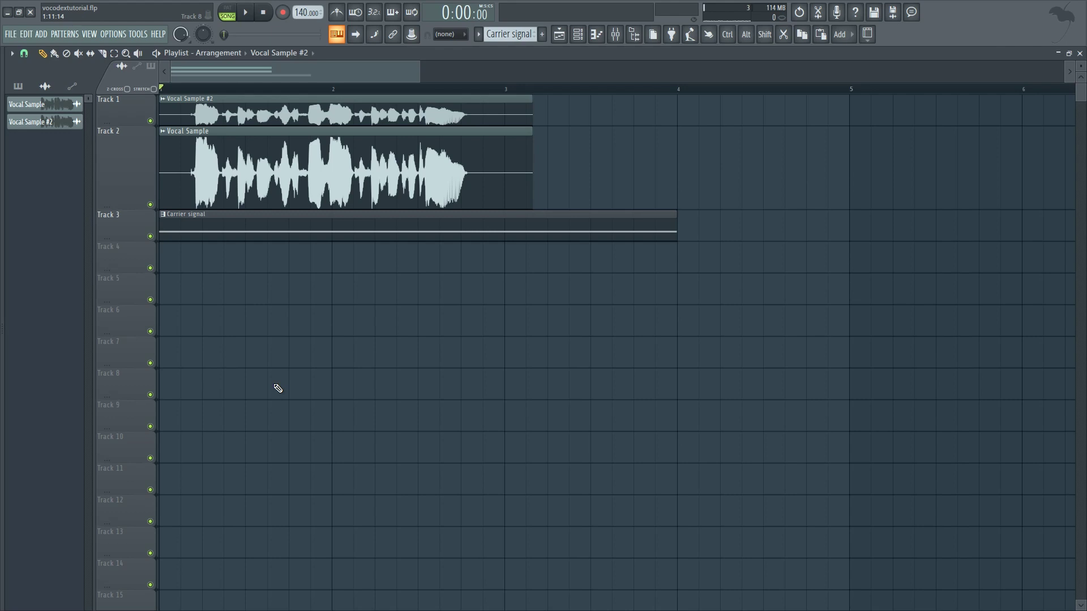
- Draw the opening short slide notes: D2, F#2, E2, D2, C#2, E2, F#2, D#2, C#2
{"action": "key", "text": "space"}
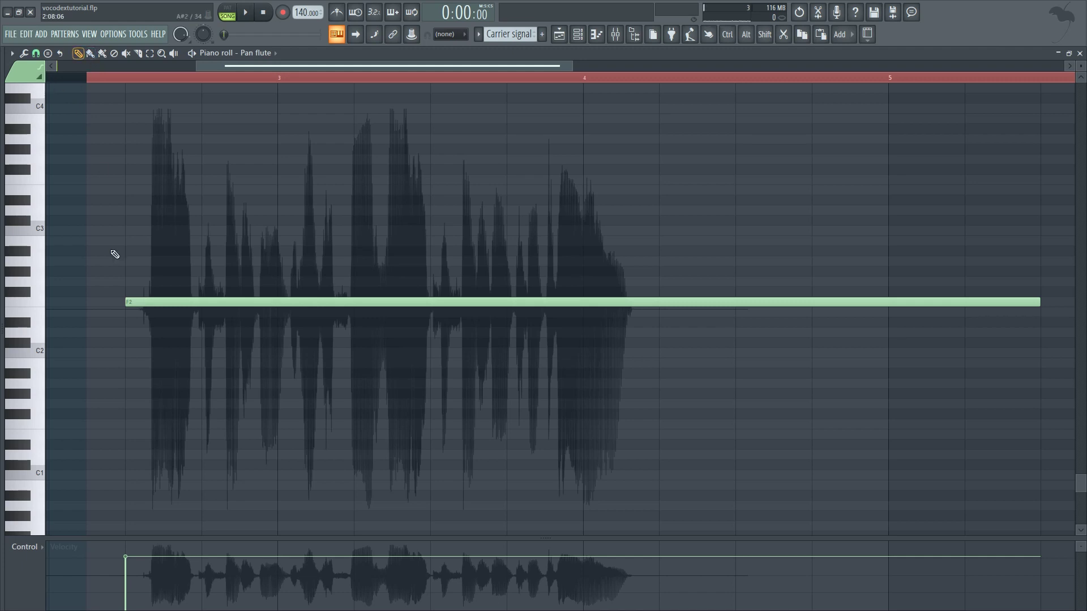
{"action": "left_click", "coordinate": [148, 331]}
{"action": "mouse_move", "coordinate": [1056, 334]}
{"action": "left_mouse_down"}
{"action": "mouse_move", "coordinate": [185, 332]}
{"action": "mouse_move", "coordinate": [167, 281]}
{"action": "left_mouse_up"}
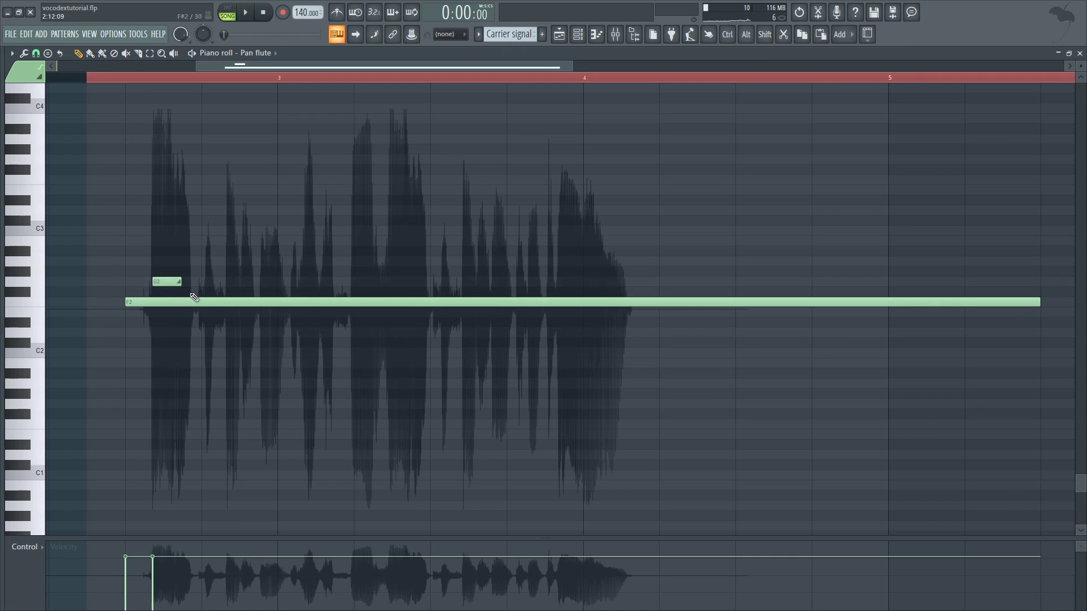
{"action": "left_click", "coordinate": [196, 291]}
{"action": "left_click", "coordinate": [229, 312]}
{"action": "left_click_drag", "start_coordinate": [255, 312], "coordinate": [245, 312]}
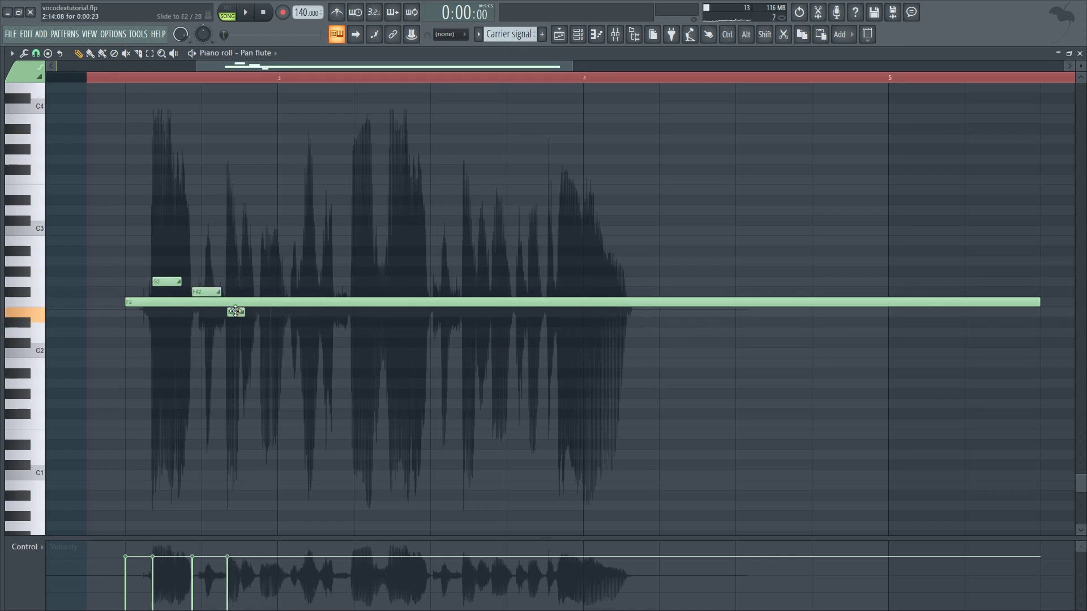
{"action": "left_click", "coordinate": [247, 333]}
{"action": "left_click", "coordinate": [273, 343]}
{"action": "left_click", "coordinate": [290, 312]}
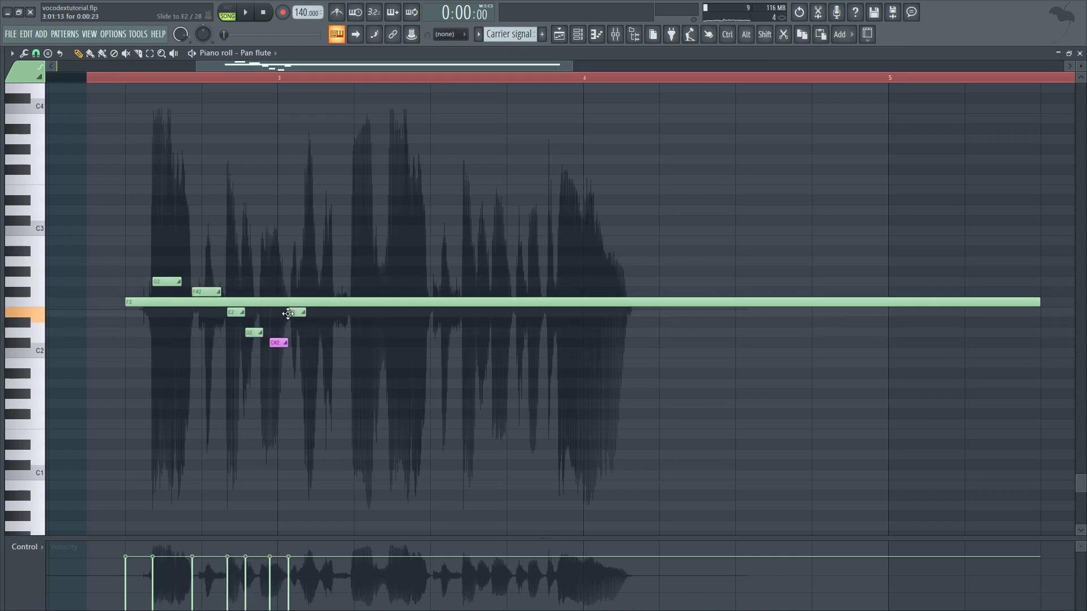
{"action": "left_click", "coordinate": [308, 292]}
{"action": "left_click", "coordinate": [328, 322]}
{"action": "left_click", "coordinate": [348, 343]}
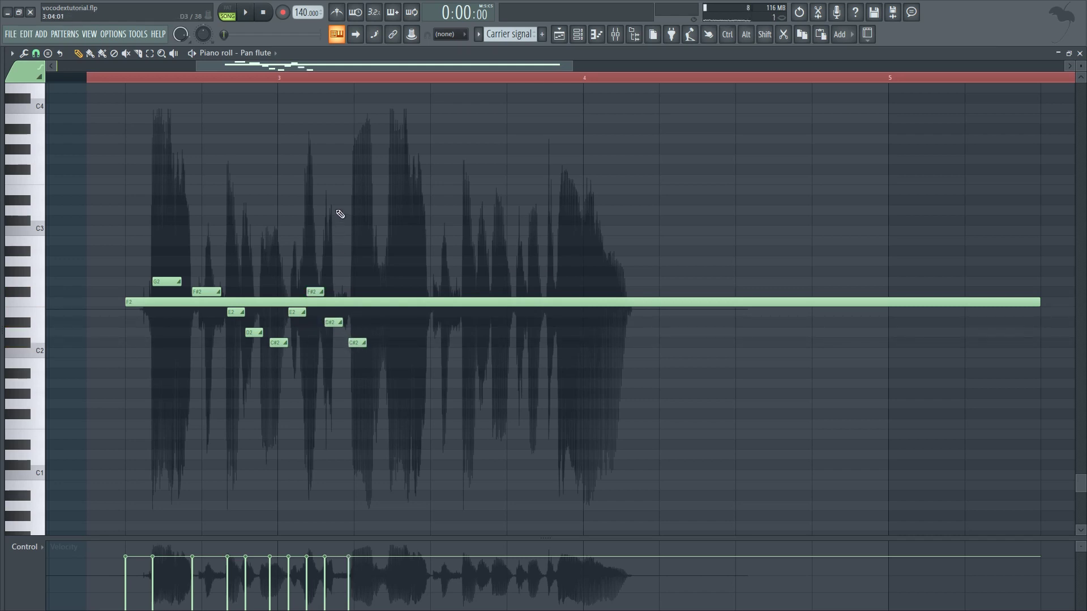
- Play the melody against the vocal, repitch one note, and add G2 and F#2
{"action": "key", "text": "space"}
{"action": "left_click_drag", "start_coordinate": [332, 322], "coordinate": [355, 322]}
{"action": "left_click", "coordinate": [369, 282]}
{"action": "left_click", "coordinate": [395, 292]}
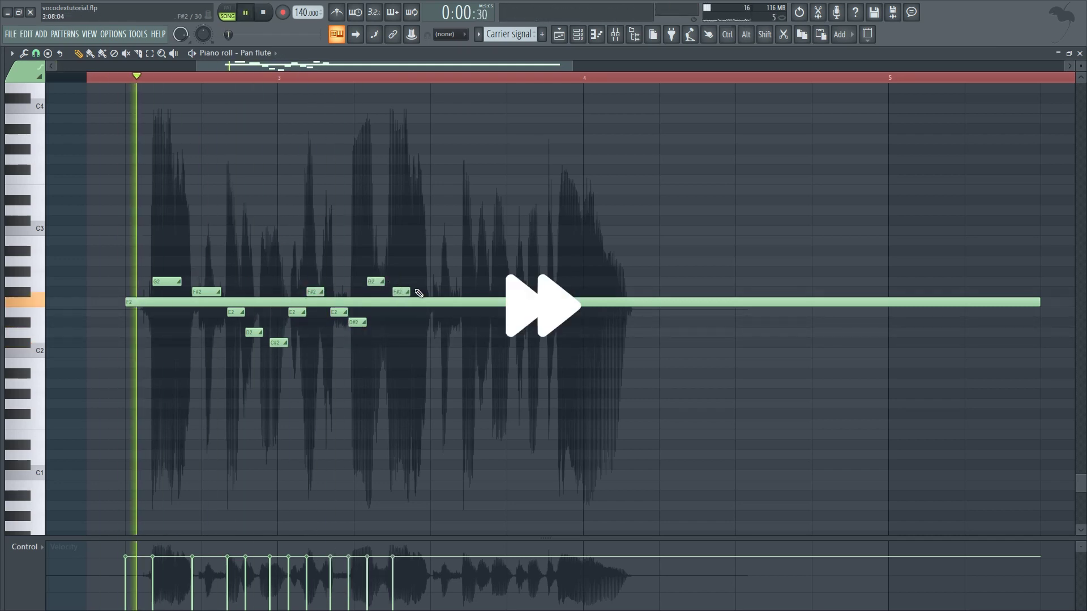
{"action": "scroll", "coordinate": [419, 293], "scroll_direction": "up", "scroll_amount": 2}
{"action": "key", "text": "space"}
- Finish with E2, D#2, F2, F#2, E2, D#2, D2 and a lengthened final B1
{"action": "left_click", "coordinate": [355, 312]}
{"action": "left_click", "coordinate": [389, 322]}
{"action": "left_click", "coordinate": [420, 302]}
{"action": "left_click", "coordinate": [458, 292]}
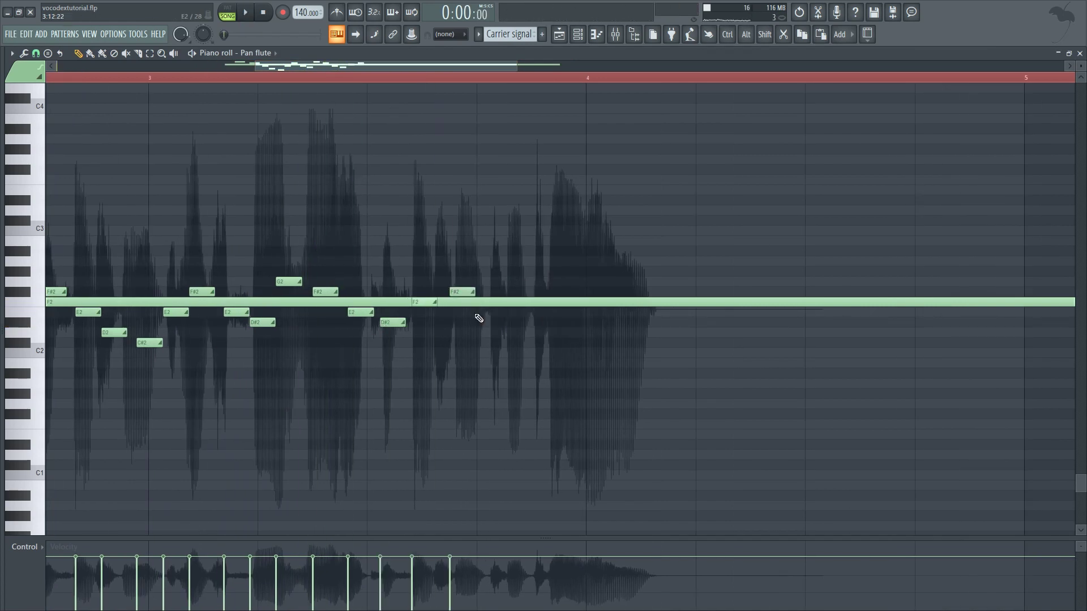
{"action": "left_click", "coordinate": [497, 312]}
{"action": "left_click", "coordinate": [533, 323]}
{"action": "left_click", "coordinate": [565, 332]}
{"action": "left_click", "coordinate": [583, 363]}
{"action": "left_click_drag", "start_coordinate": [603, 363], "coordinate": [655, 364]}
{"action": "key", "text": "space"}
{"action": "key", "text": "space"}
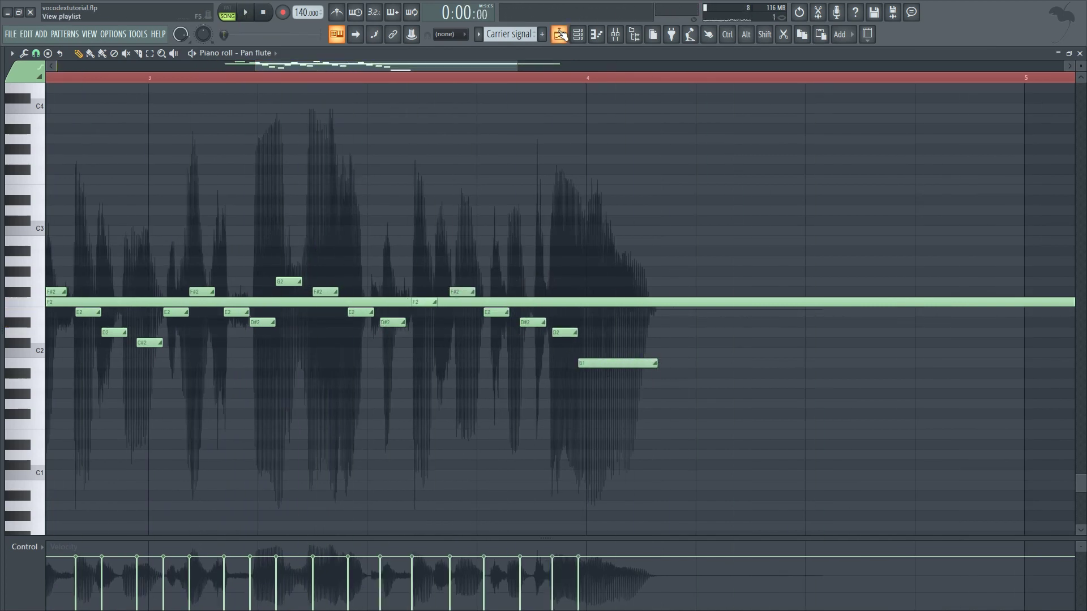
{"action": "left_click", "coordinate": [560, 35]}
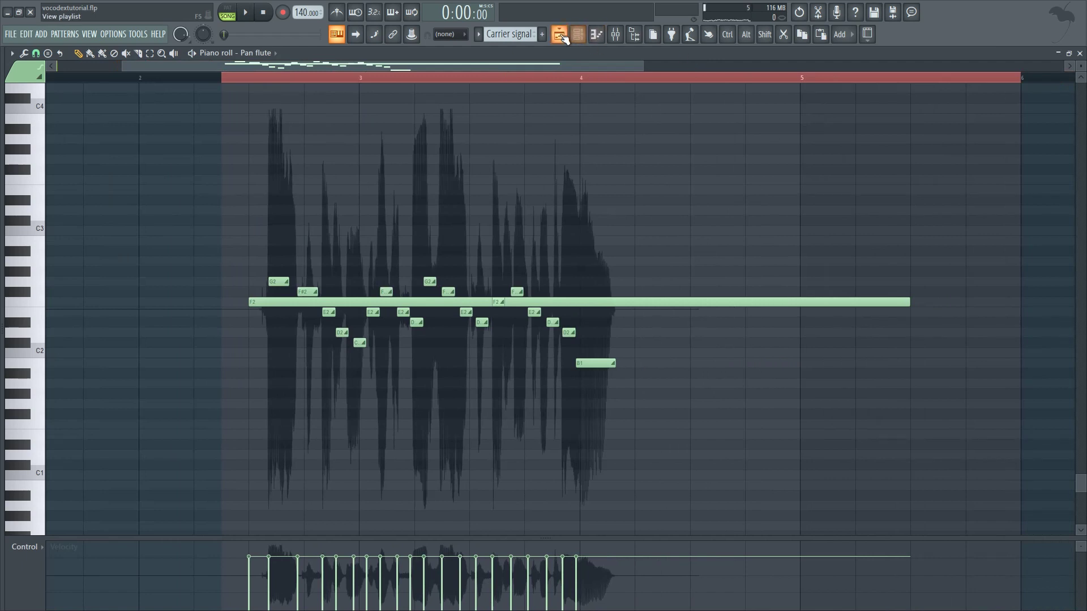
{"action": "left_click", "coordinate": [561, 35]}
- Play and stop the arrangement to hear the new carrier melody with the vocal
{"action": "scroll", "coordinate": [393, 65], "scroll_direction": "up", "scroll_amount": 2}
{"action": "key", "text": "space"}
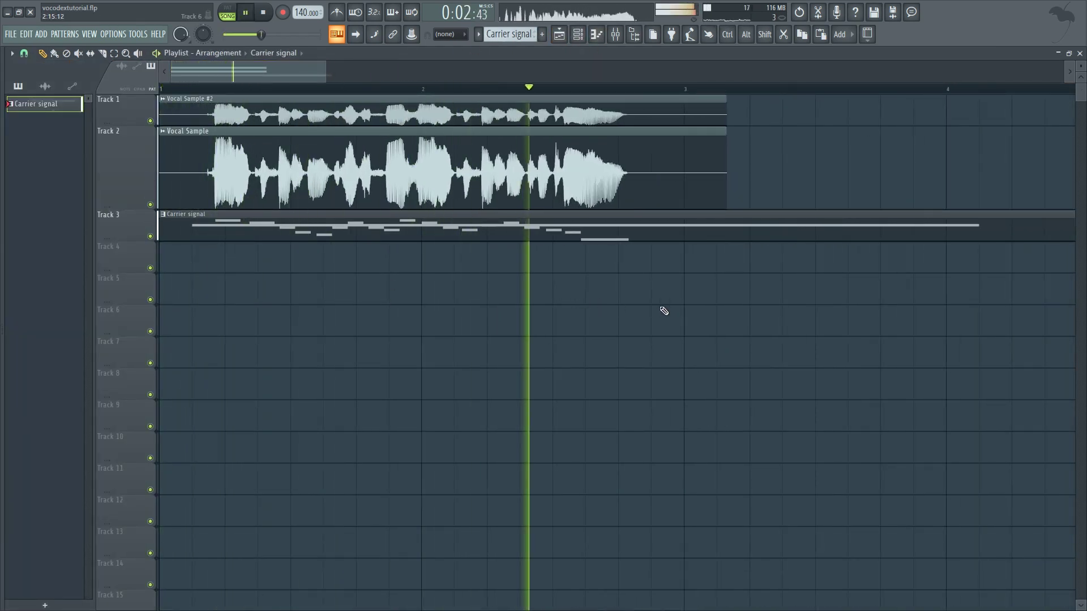
{"action": "key", "text": "space"}
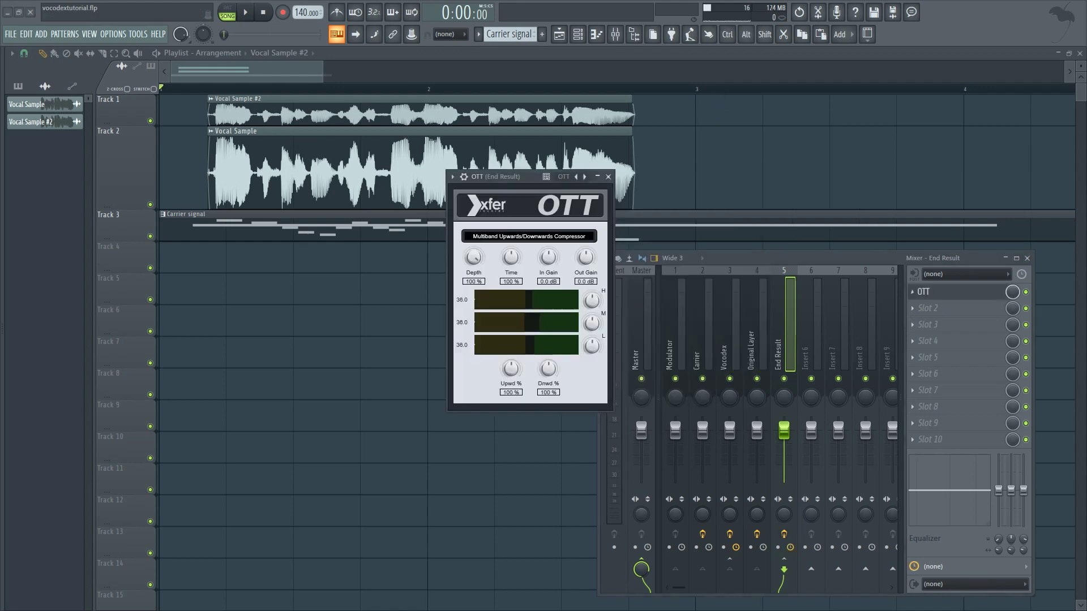
- Set OTT's output gain to 3.9 dB and boost its low band gain
{"action": "left_click_drag", "start_coordinate": [517, 180], "coordinate": [407, 297]}
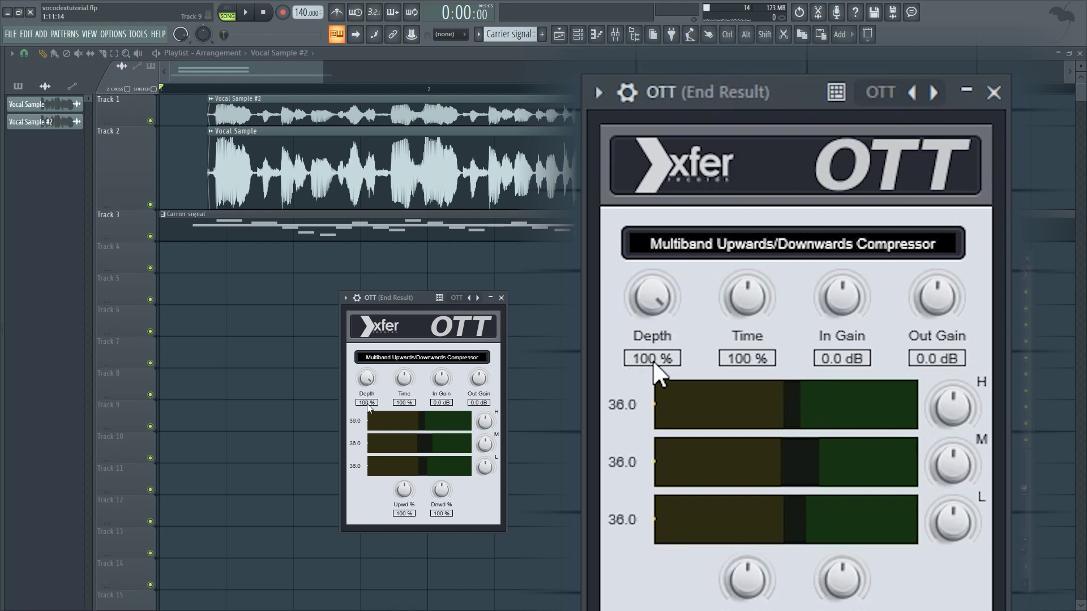
{"action": "left_click_drag", "start_coordinate": [482, 377], "coordinate": [482, 359]}
{"action": "left_click_drag", "start_coordinate": [484, 468], "coordinate": [485, 457]}
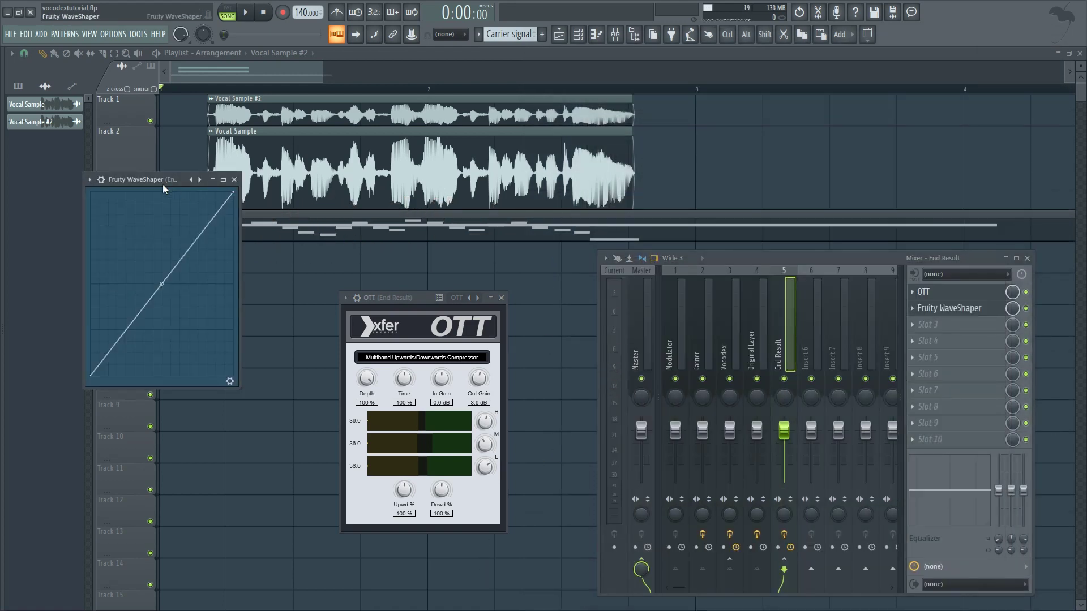
- Bend the WaveShaper curve into a convex shape and load Fruity Parametric EQ 2 into slot 3
{"action": "left_click_drag", "start_coordinate": [170, 177], "coordinate": [237, 282]}
{"action": "left_click_drag", "start_coordinate": [231, 397], "coordinate": [231, 371]}
{"action": "left_click", "coordinate": [961, 327]}
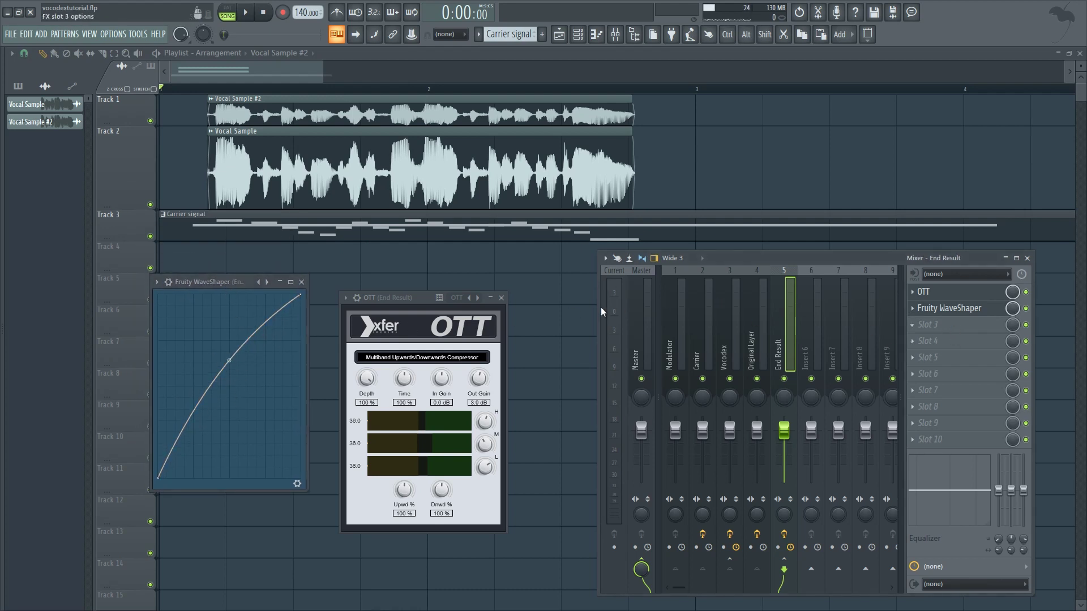
{"action": "left_click", "coordinate": [632, 258]}
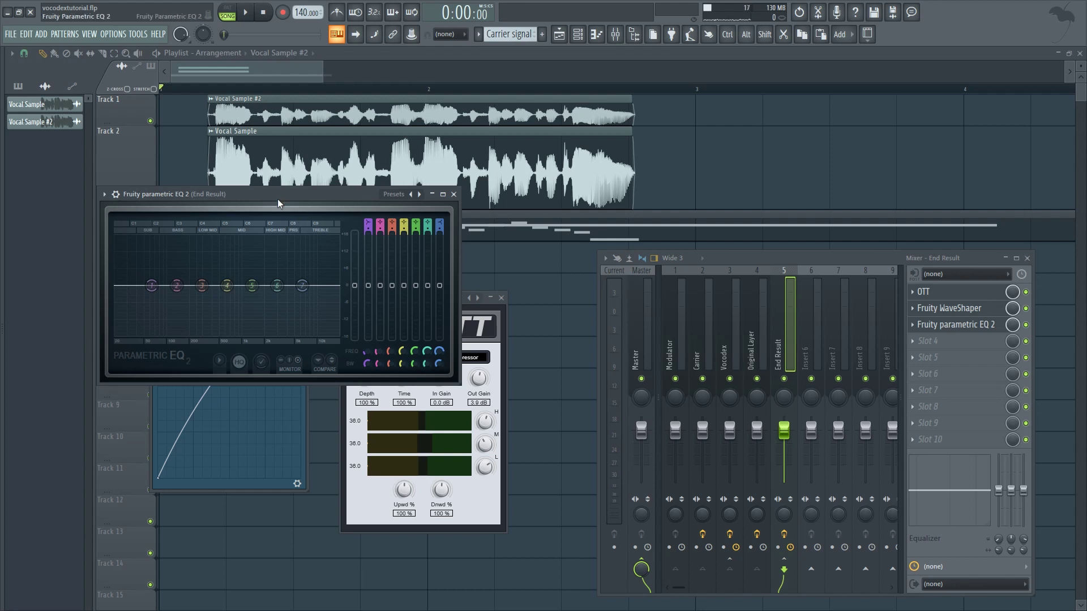
- Cut the EQ's upper mids near 4.4 kHz, boost the low shelf, adjust band 5, and audition the result
{"action": "left_click_drag", "start_coordinate": [283, 204], "coordinate": [400, 278]}
{"action": "left_click_drag", "start_coordinate": [403, 363], "coordinate": [414, 381]}
{"action": "left_click_drag", "start_coordinate": [272, 369], "coordinate": [305, 382]}
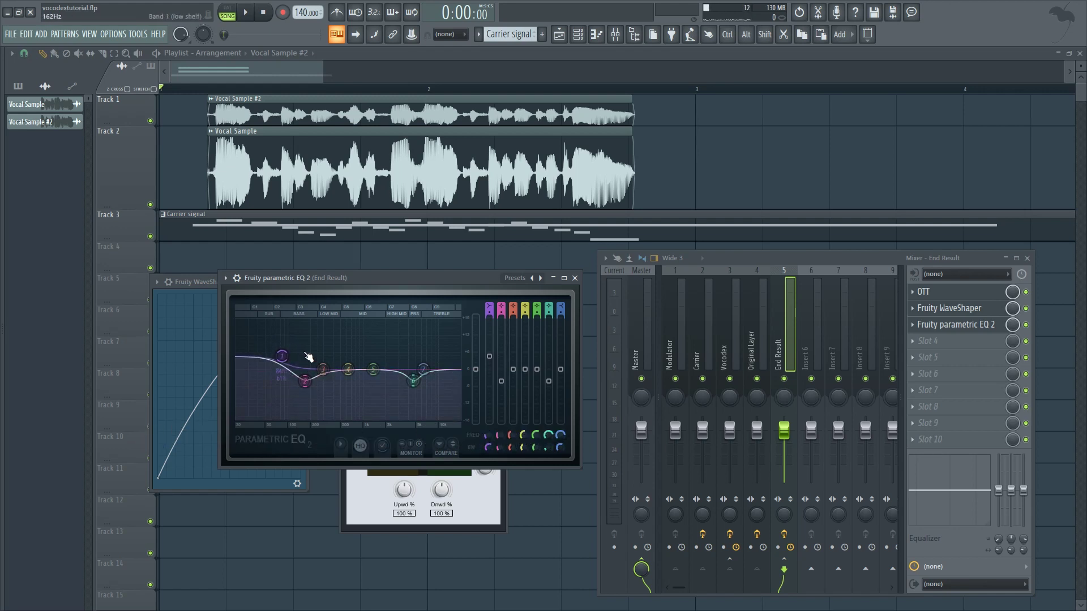
{"action": "left_click", "coordinate": [373, 370]}
{"action": "left_click_drag", "start_coordinate": [373, 370], "coordinate": [365, 363]}
{"action": "key", "text": "space"}
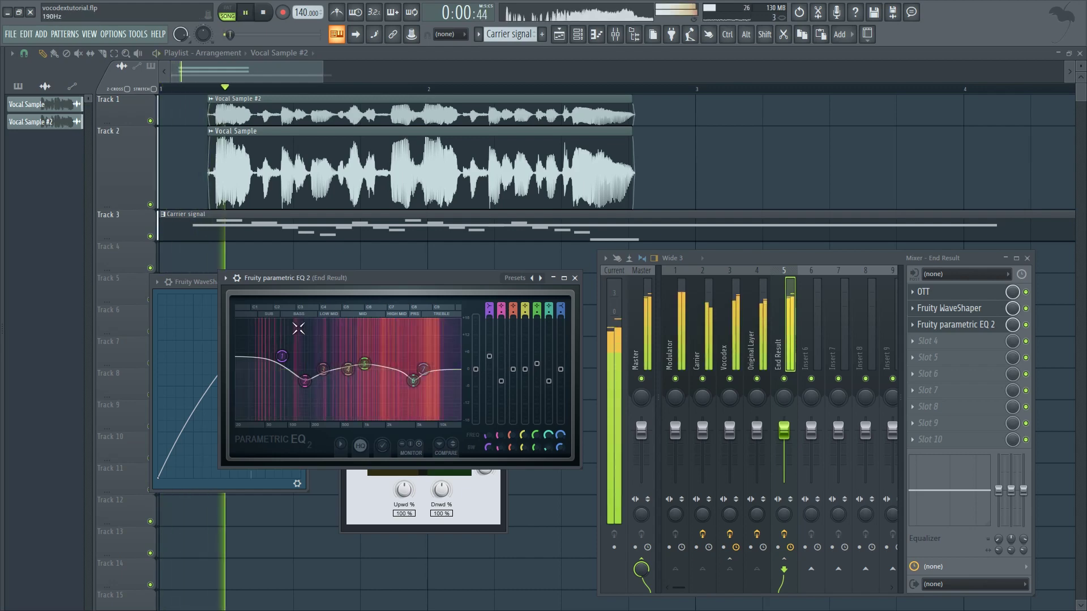
{"action": "key", "text": "space"}
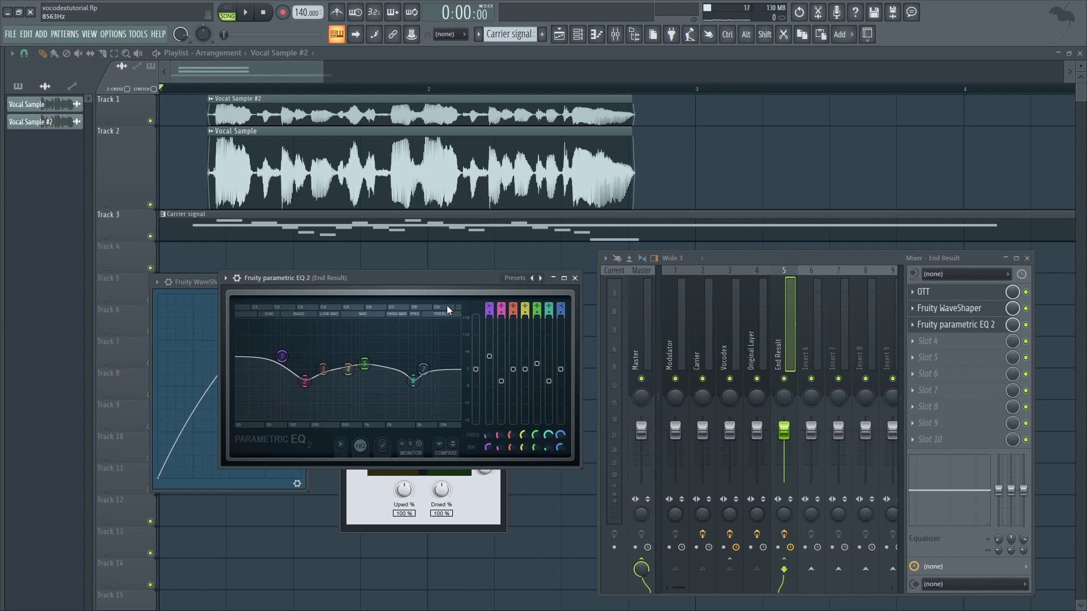
{"action": "left_click", "coordinate": [438, 261]}
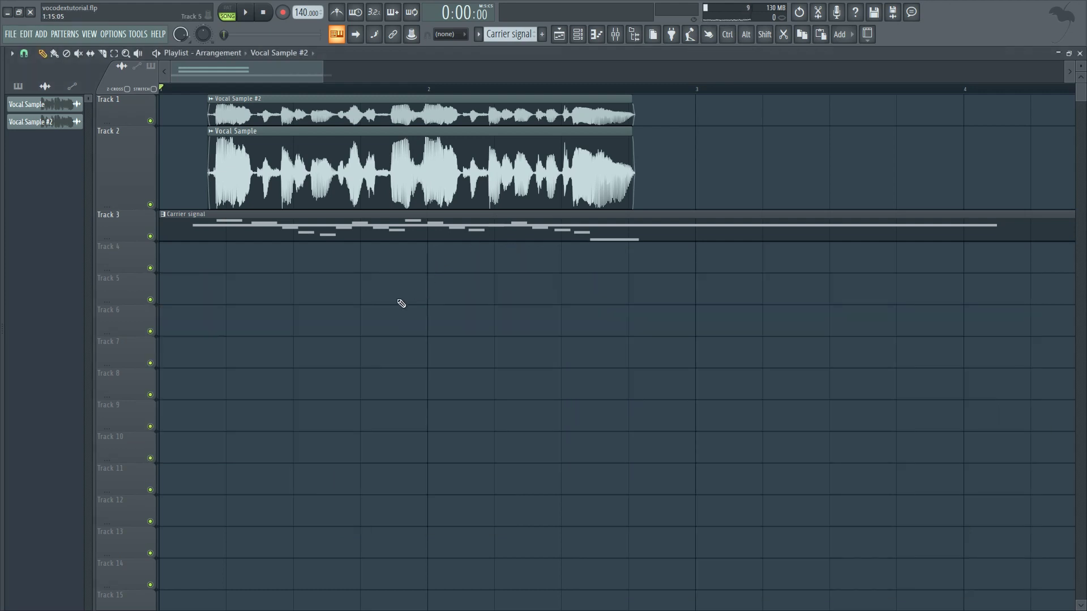
{"action": "key", "text": "space"}
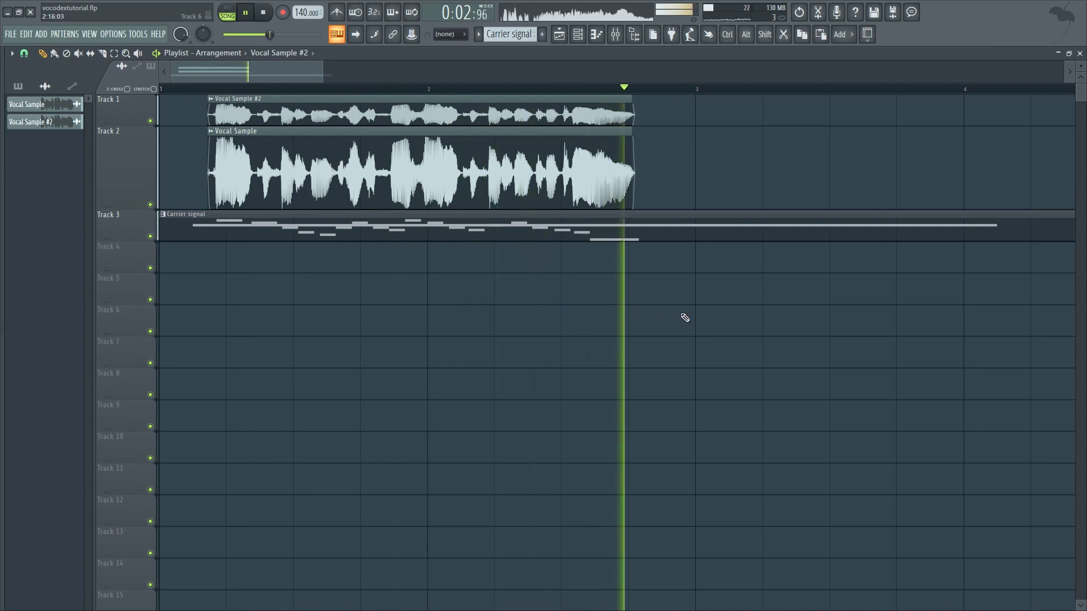
{"action": "key", "text": "space"}
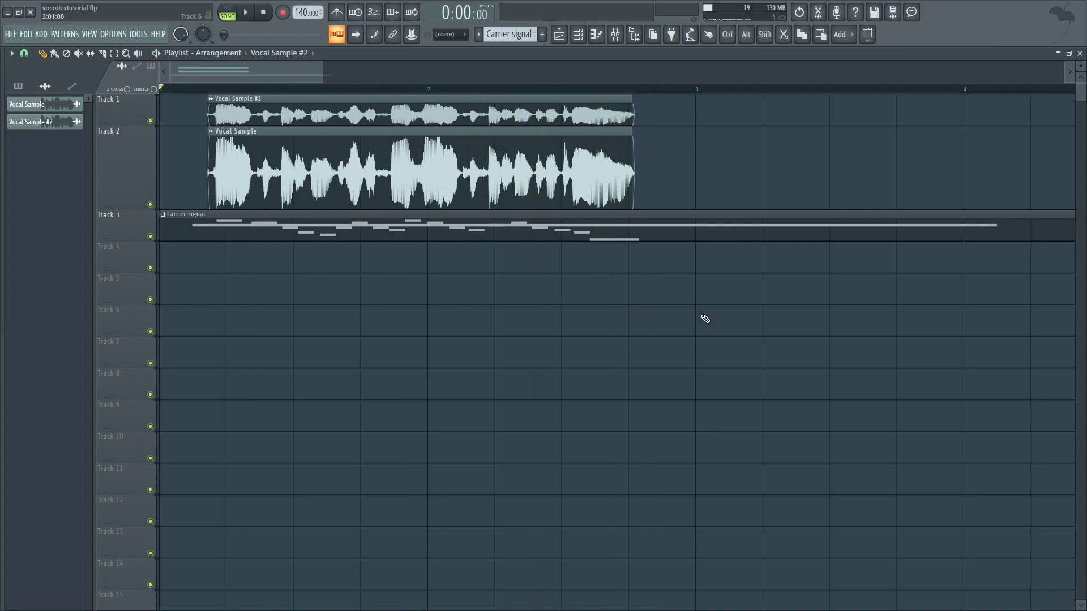